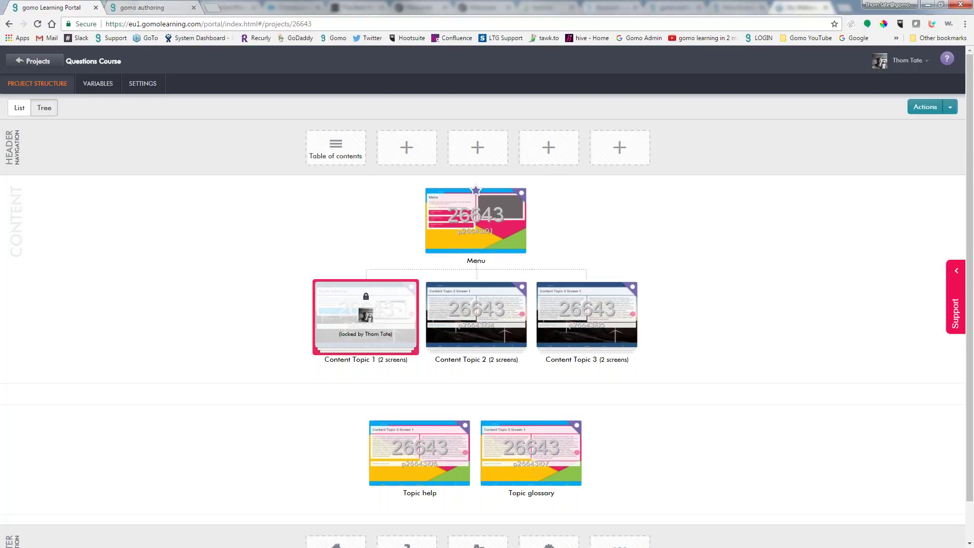
Switch to the Content Topic 1 editor in gomo authoring and bring up the add-screen options
left_click(152, 9)
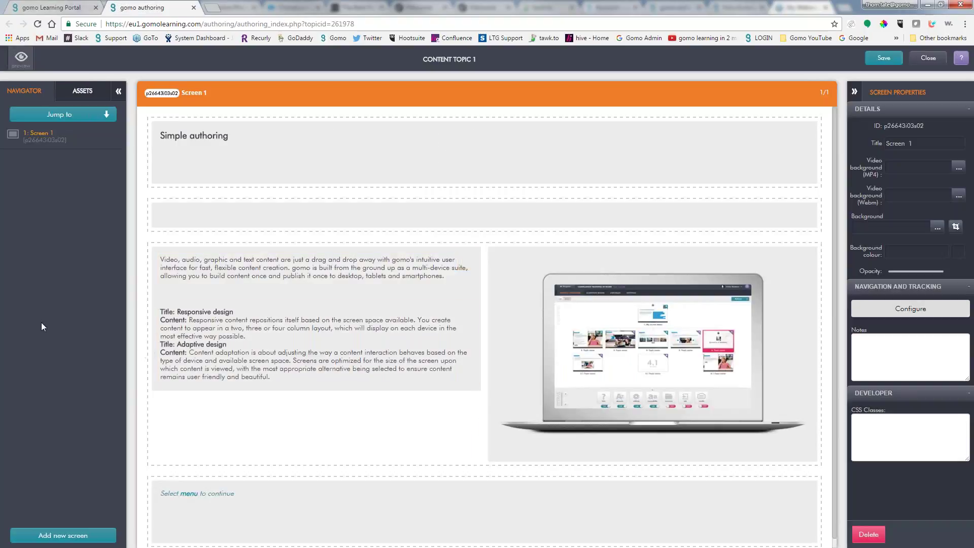
left_click(69, 538)
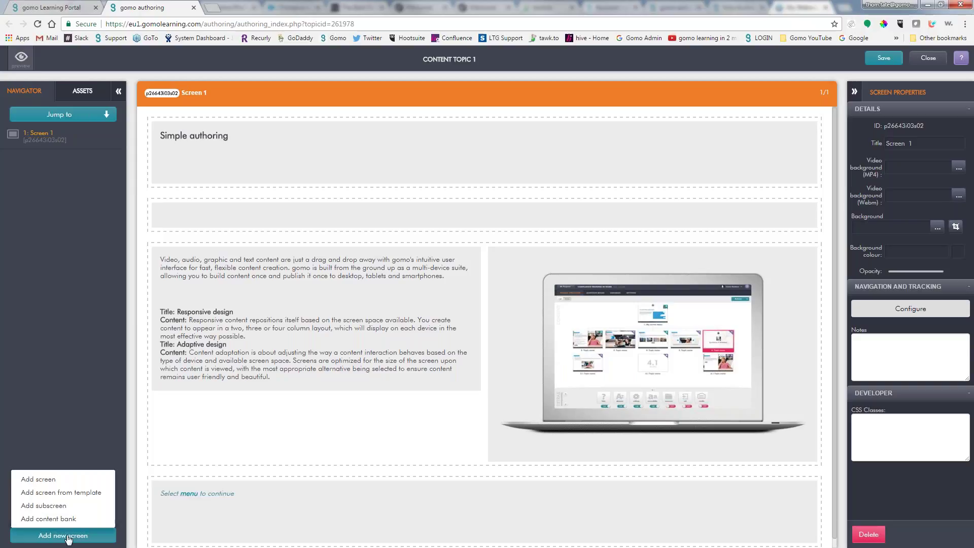
Add a TMP MCQ screen from the Multiple Choice Question template
left_click(71, 493)
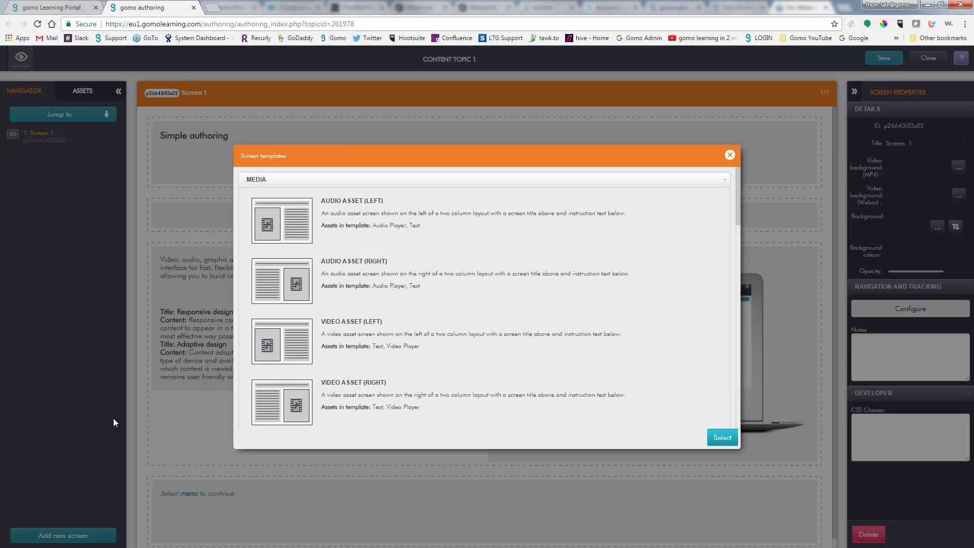
scroll(407, 292, "down", 5)
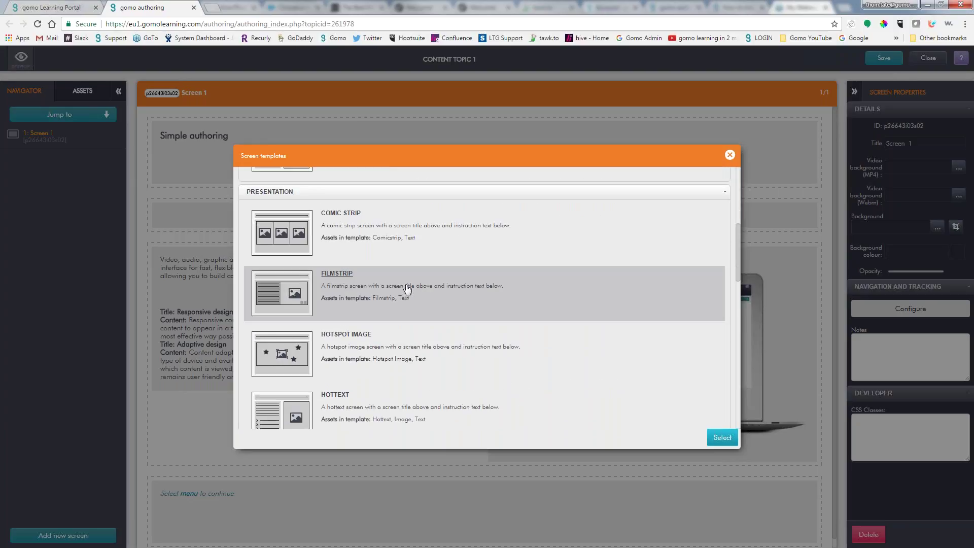
scroll(407, 288, "down", 1)
scroll(385, 373, "down", 2)
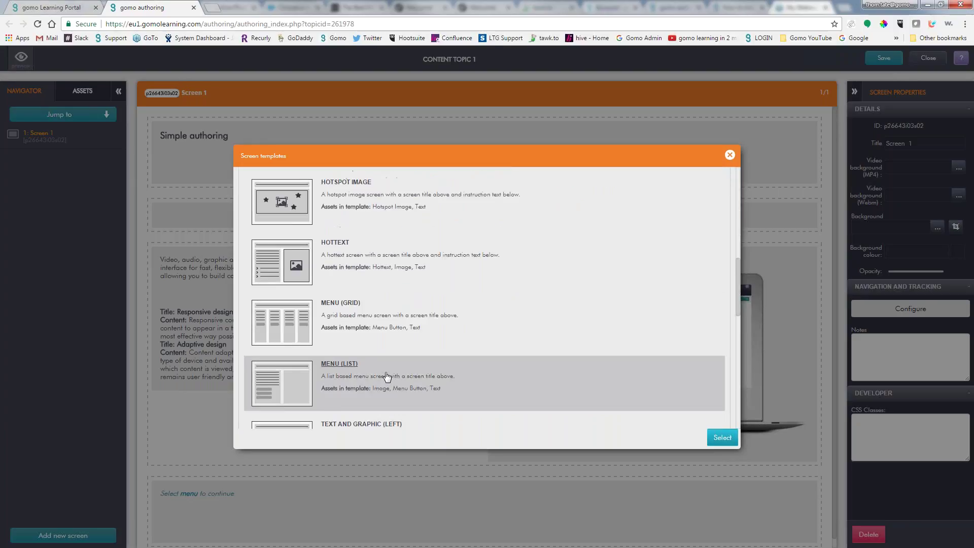
scroll(386, 376, "down", 6)
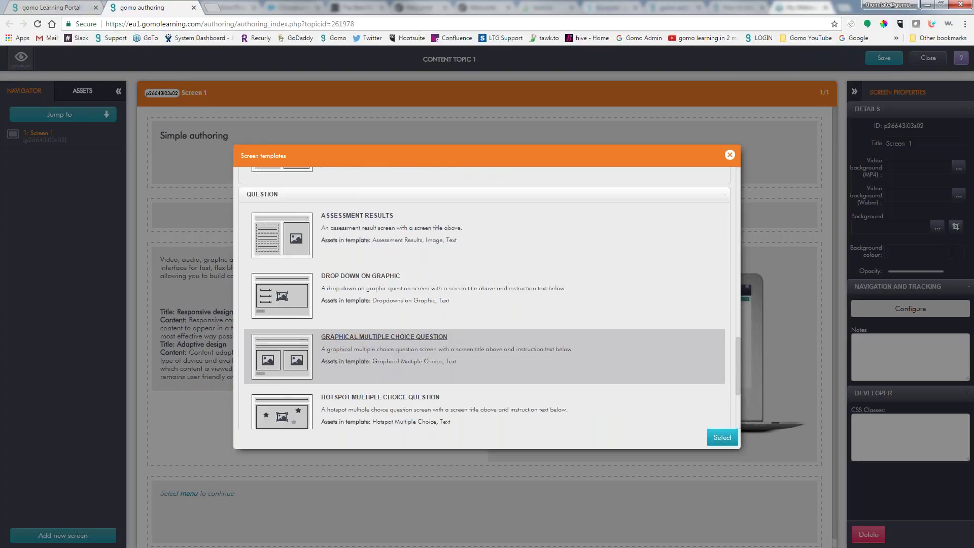
scroll(387, 375, "down", 3)
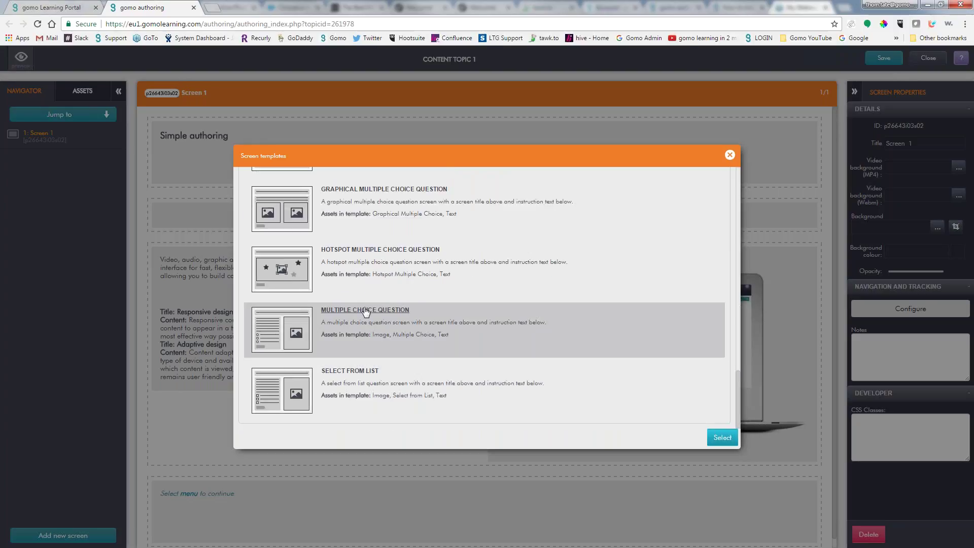
left_click(363, 310)
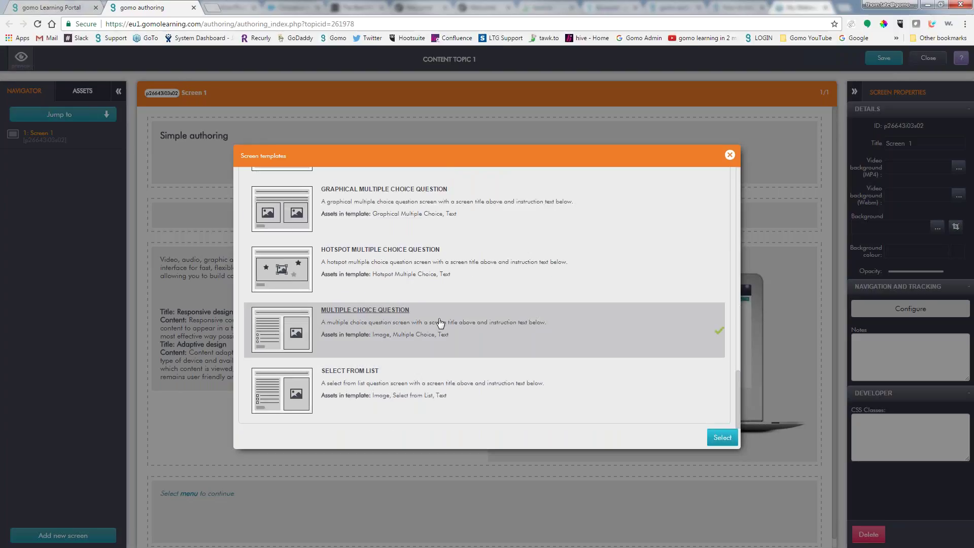
left_click(722, 439)
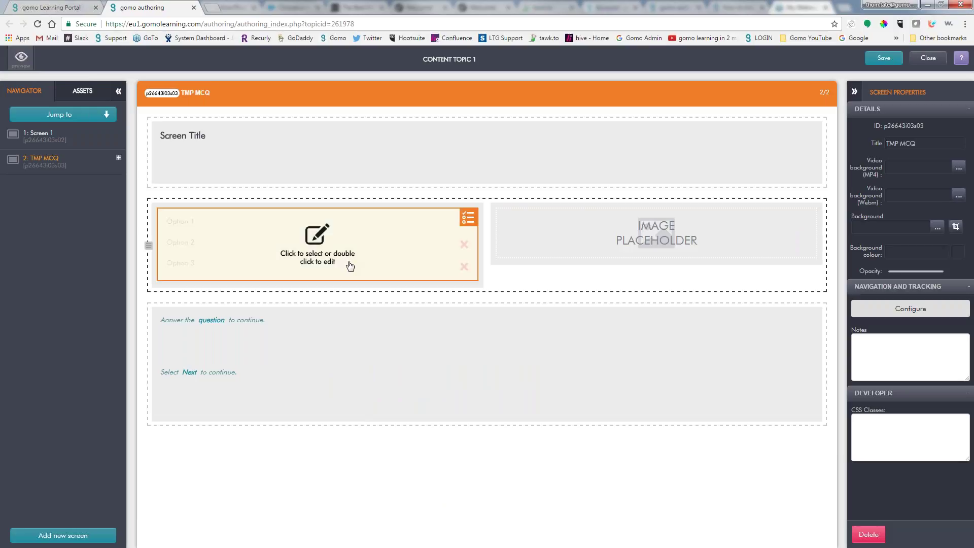
Expand TMP MCQ's feedback subscreens and retitle the screen 'What is gomo?'
left_click(120, 159)
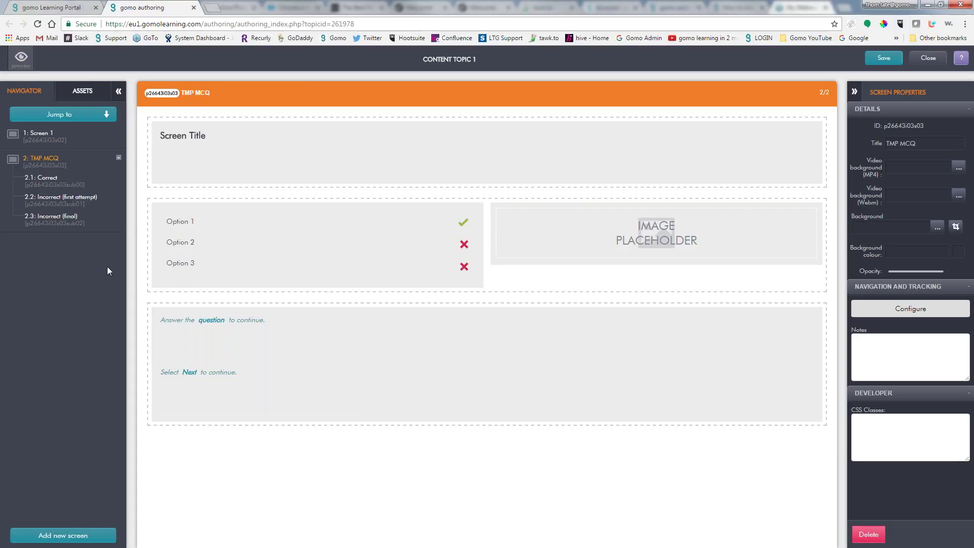
double_click(278, 161)
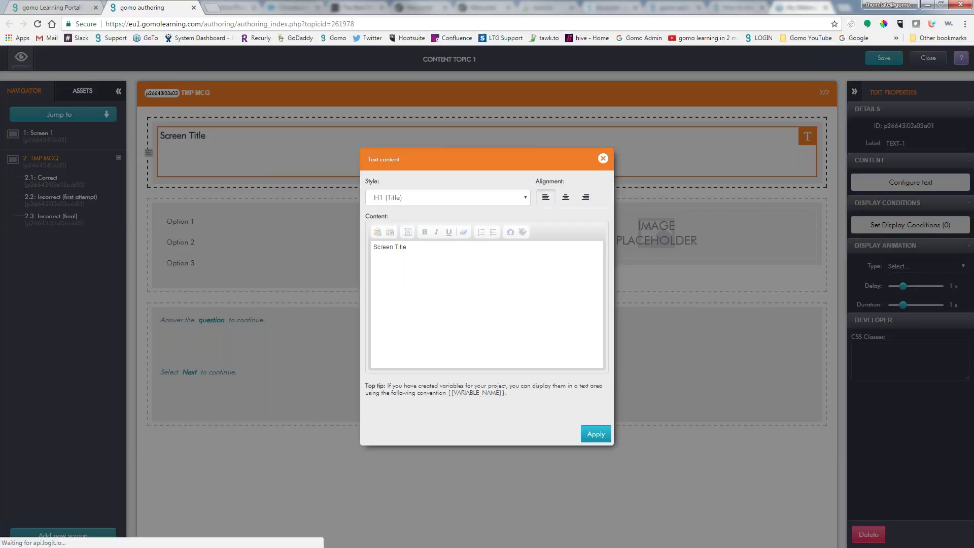
left_click_drag(433, 250, 350, 250)
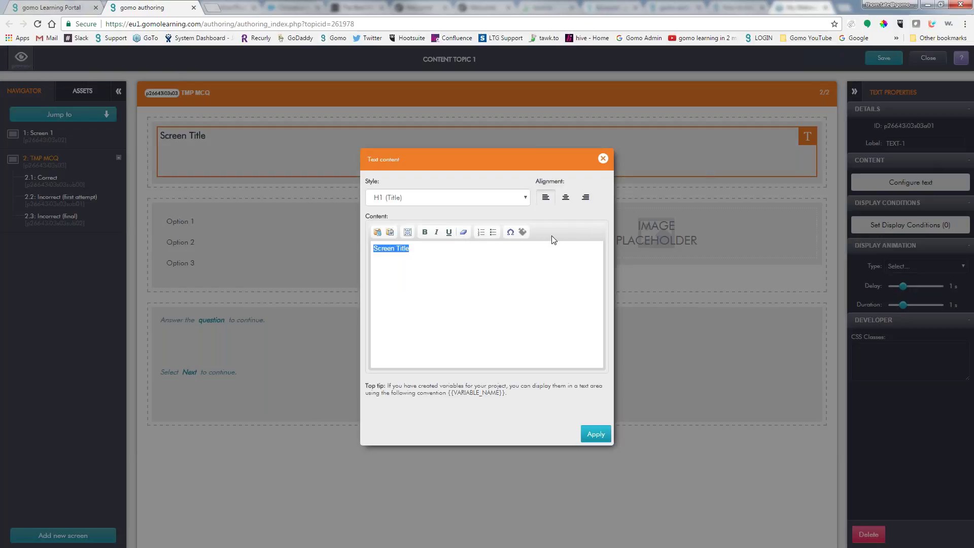
type("What is gomo?")
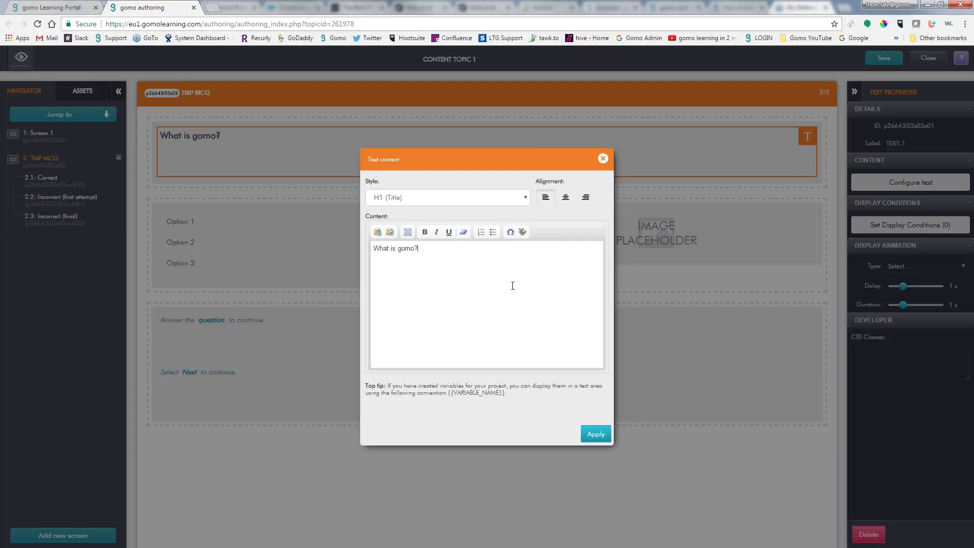
left_click(595, 435)
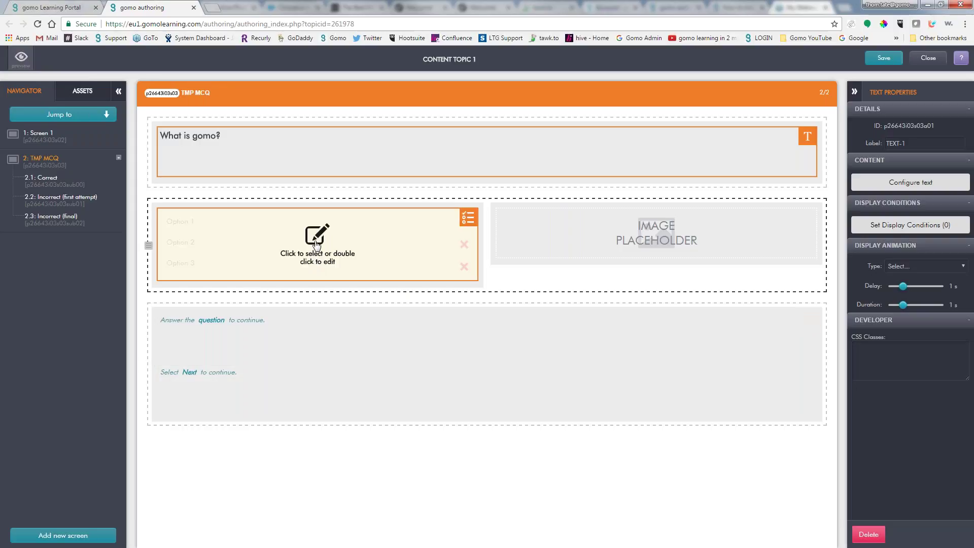
Edit the question's answer options, keeping the number of attempts at 2
double_click(316, 249)
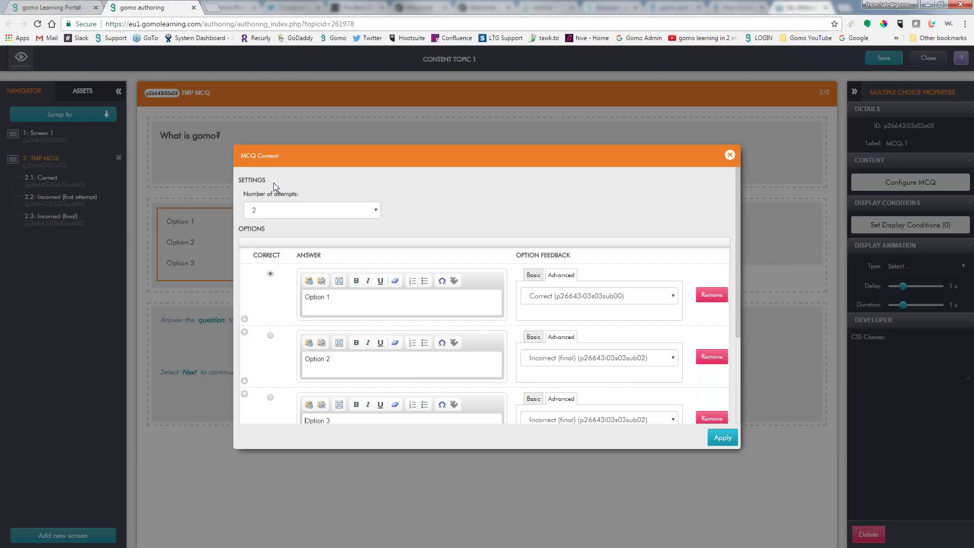
left_click(350, 212)
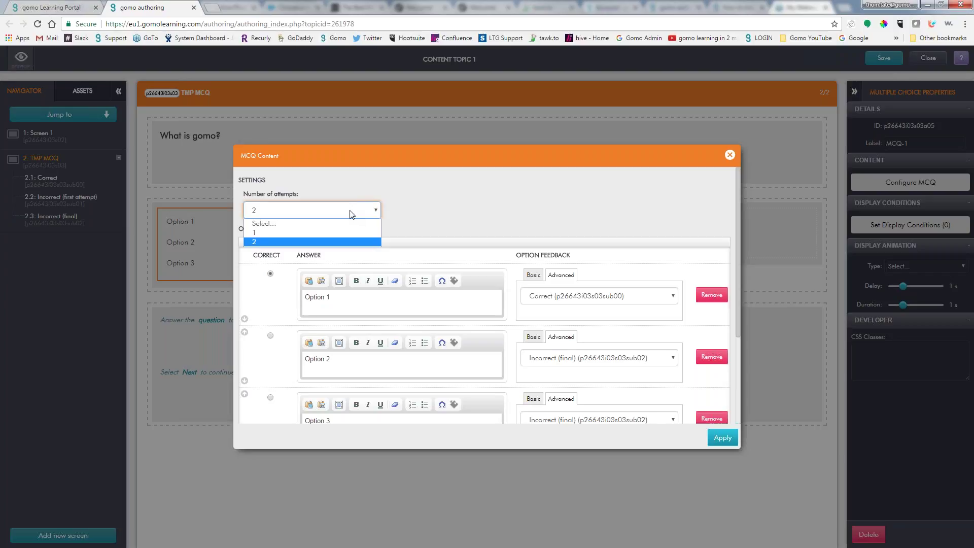
left_click(318, 240)
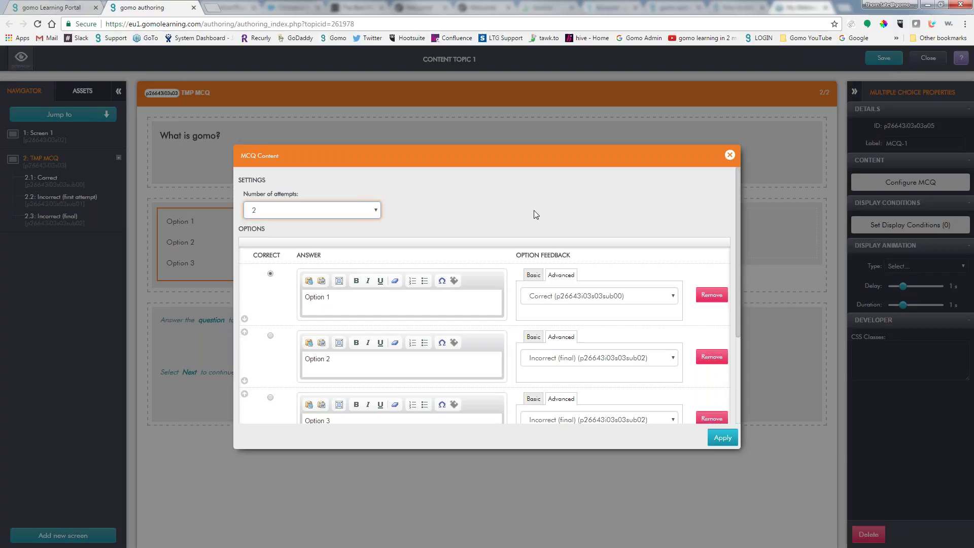
scroll(528, 215, "down", 1)
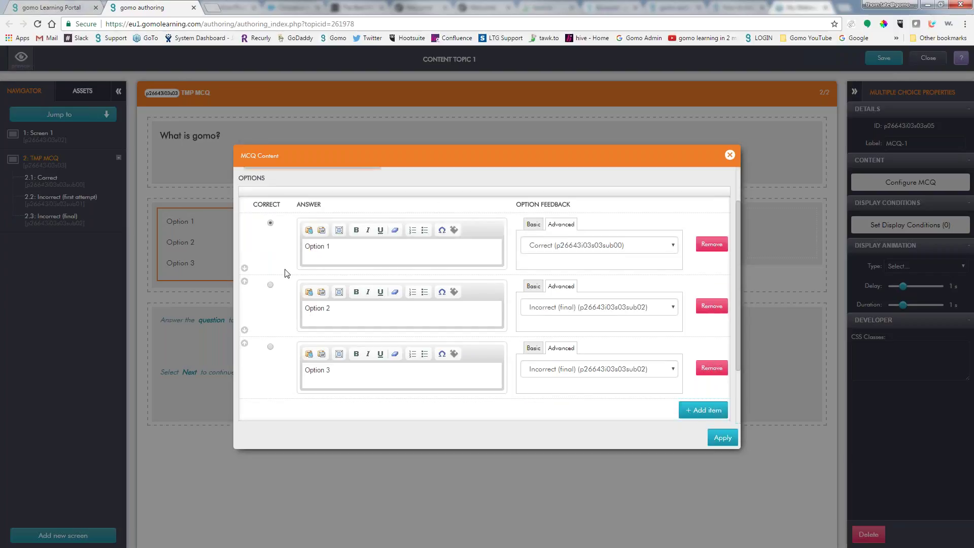
Rename Options 1–3 to Programming Framework, Authoring tool and Music Editor
triple_click(360, 250)
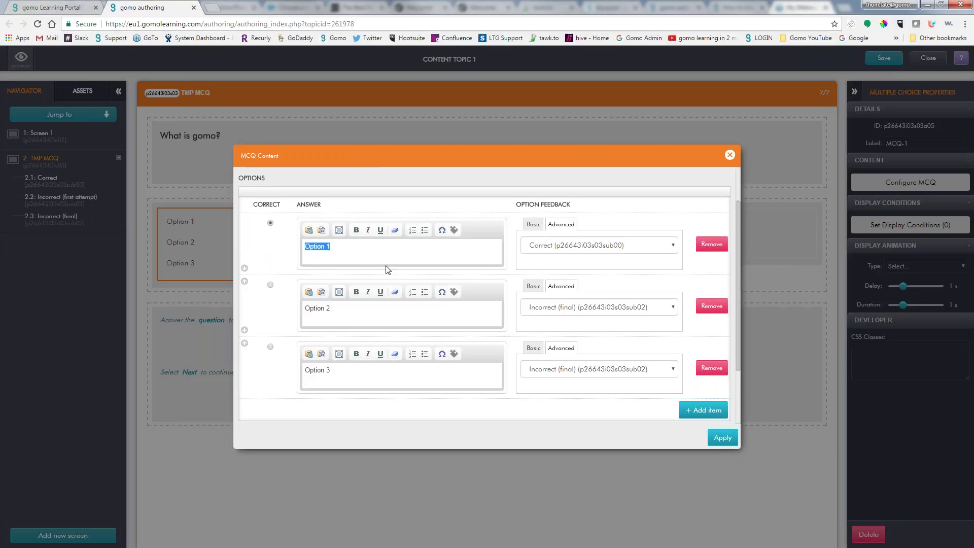
type("Programming Framewo")
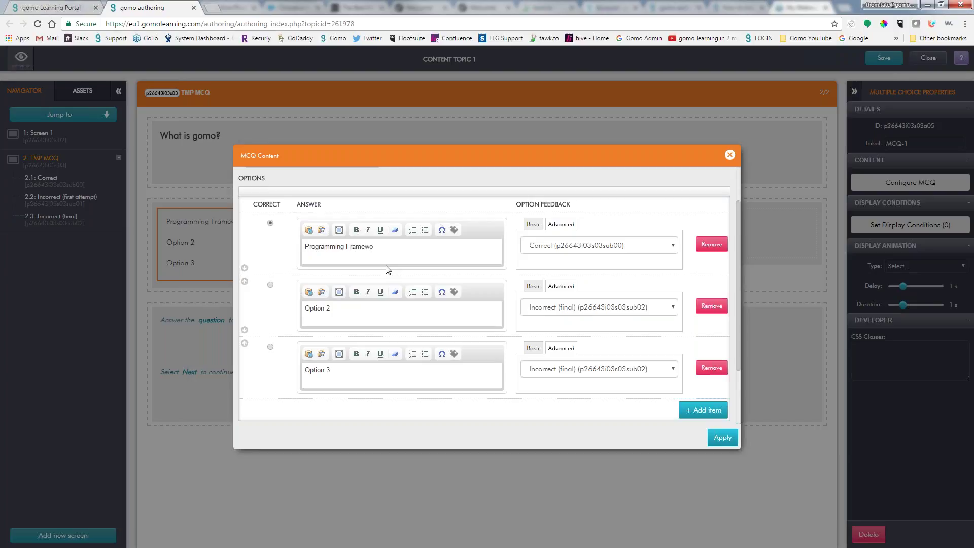
type("rk")
left_click_drag(375, 306, 297, 305)
type("Authoring tool")
left_click_drag(343, 371, 295, 372)
type("Music Editor")
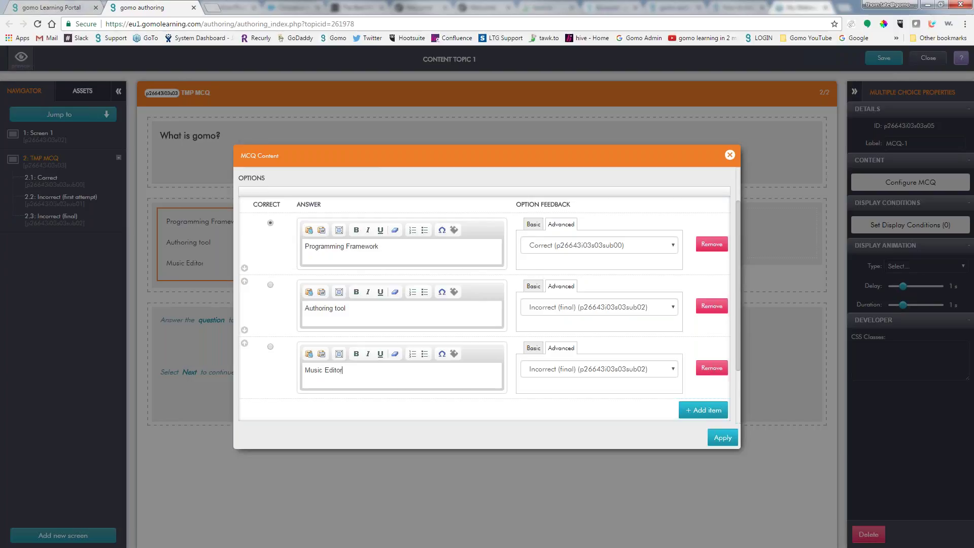
Add a fourth answer, Photo Editor
left_click(704, 410)
left_click(324, 290)
type("Photo")
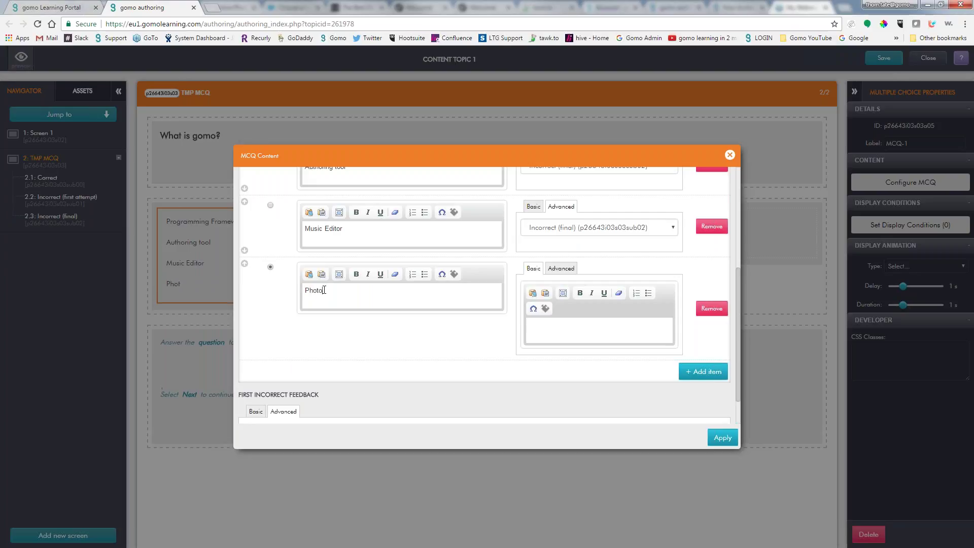
type(" Editor")
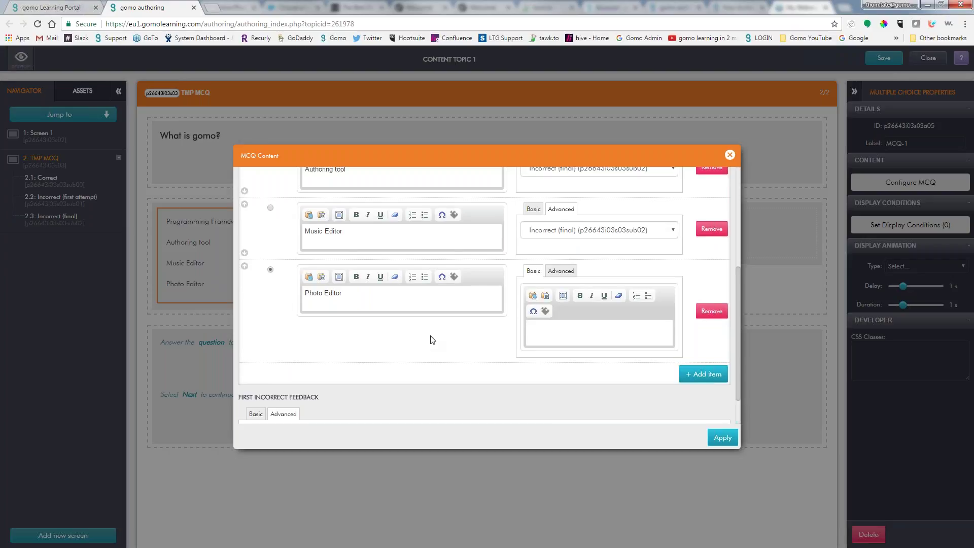
Mark Authoring tool correct and switch Programming Framework and Photo Editor to feedback subpages
scroll(431, 339, "up", 3)
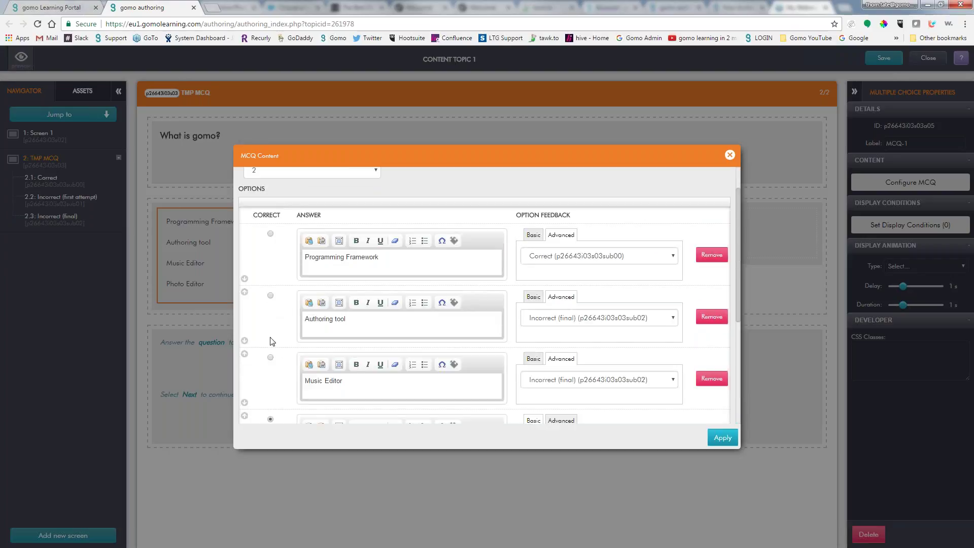
left_click(270, 296)
scroll(447, 264, "down", 3)
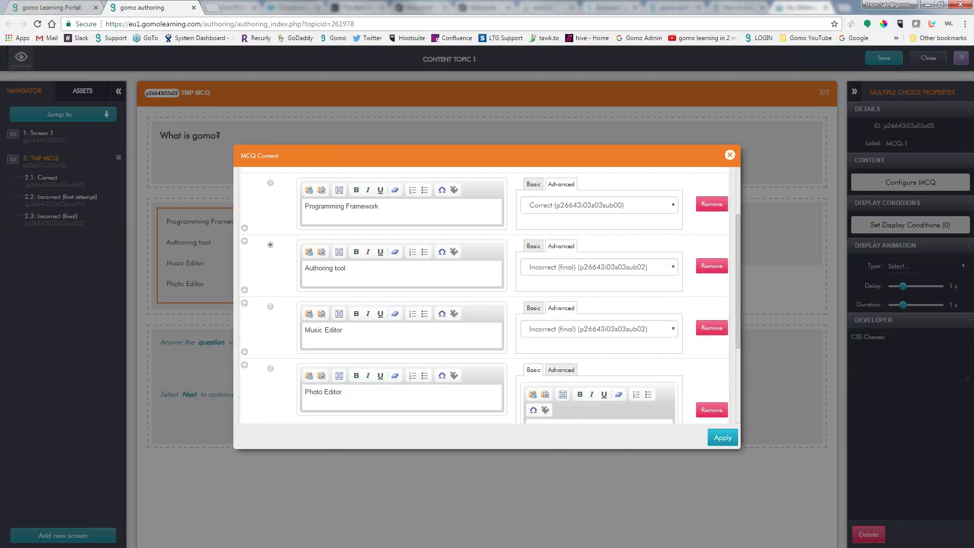
left_click(532, 184)
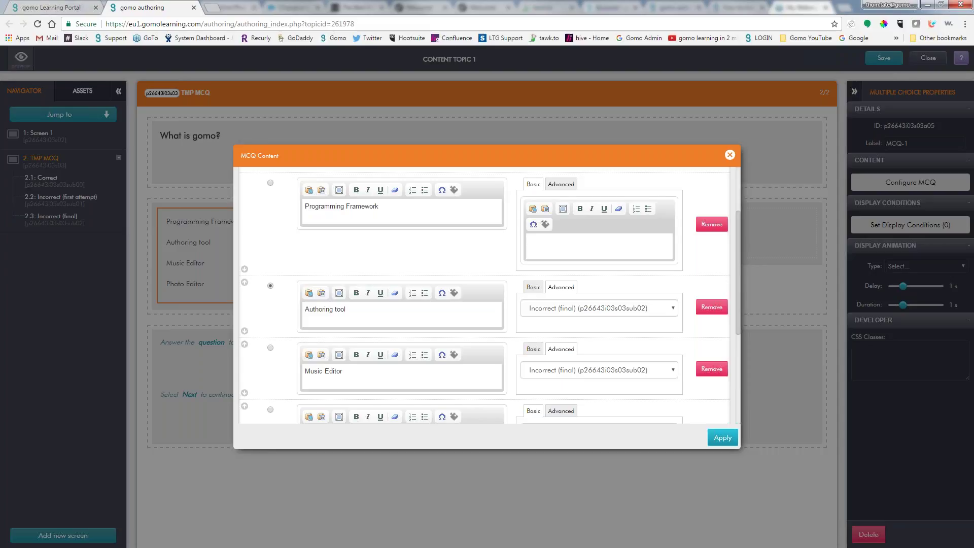
left_click(560, 186)
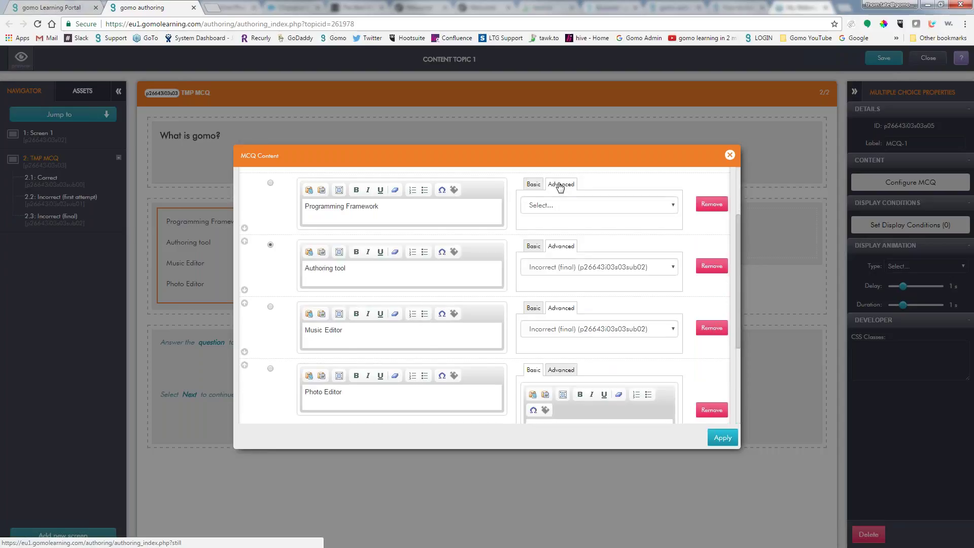
left_click(561, 371)
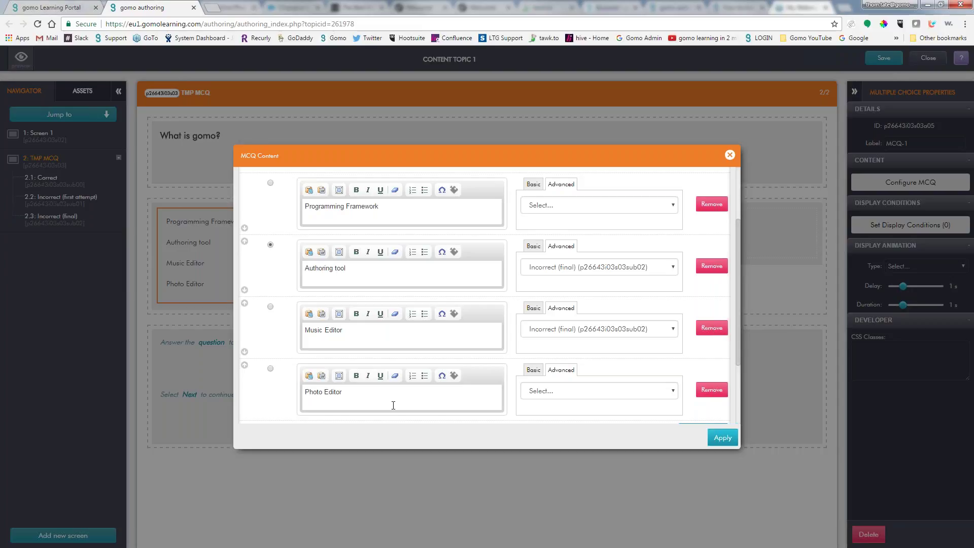
Link Programming Framework to Incorrect (first attempt), Authoring tool to Correct, Photo Editor to Incorrect (final)
left_click(596, 208)
left_click(564, 241)
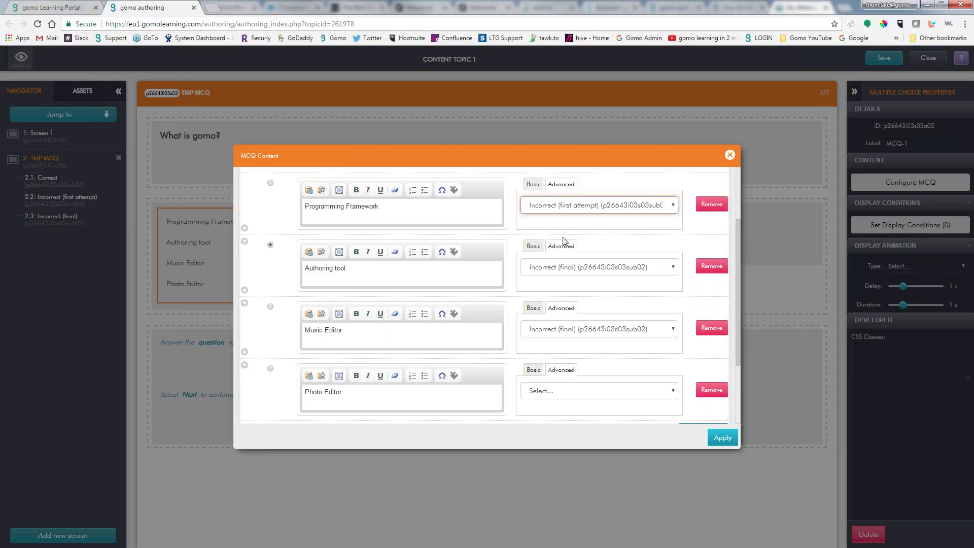
left_click(570, 269)
left_click(562, 289)
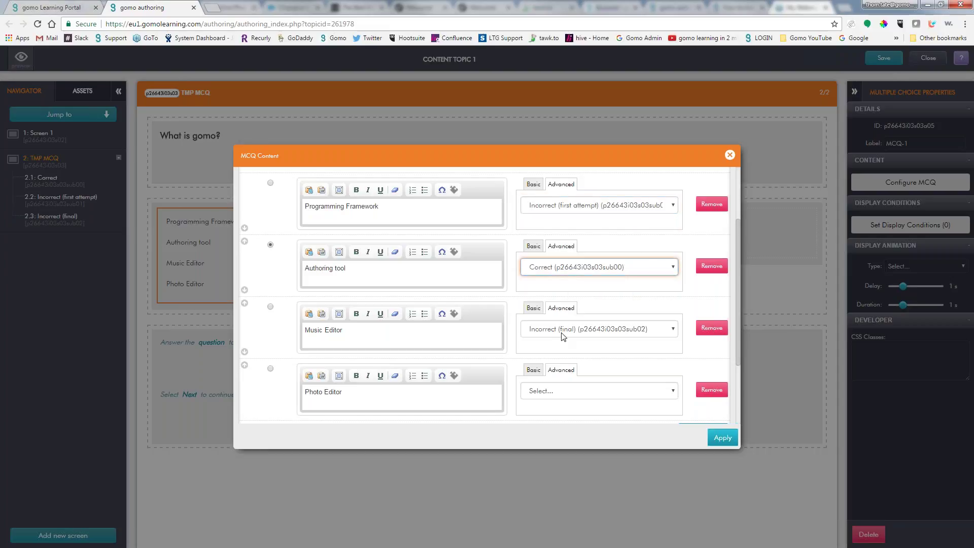
left_click(564, 391)
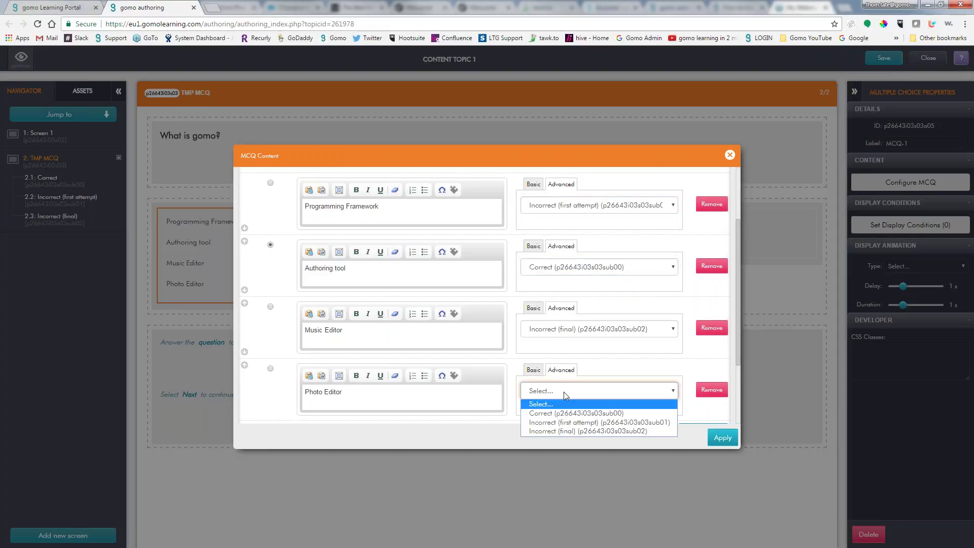
left_click(560, 430)
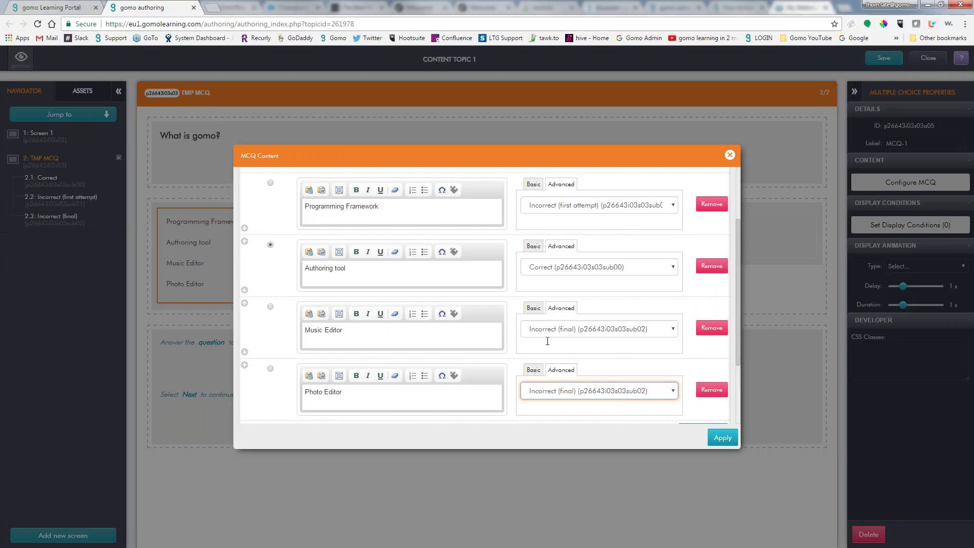
Link the first incorrect feedback to the Incorrect (first attempt) subpage and apply
scroll(652, 371, "down", 2)
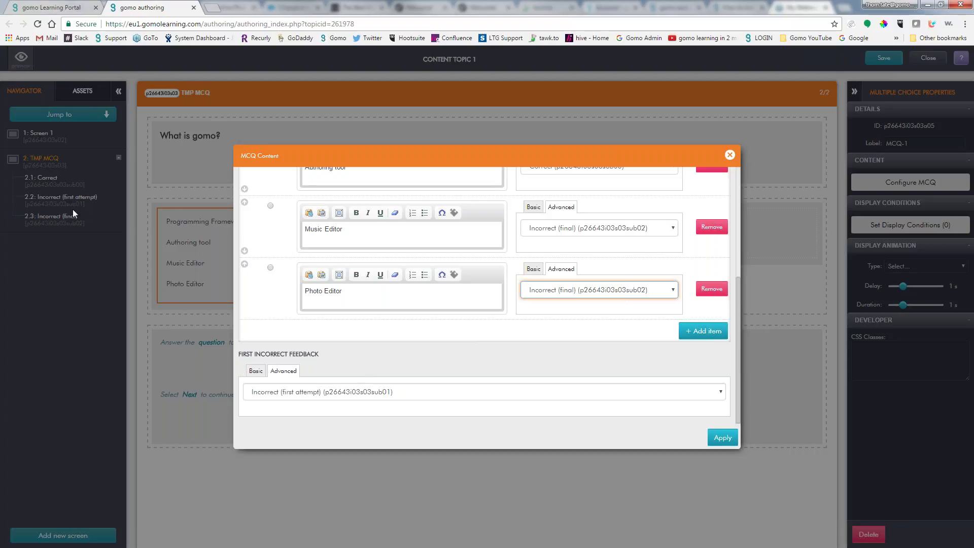
left_click(313, 395)
left_click(314, 425)
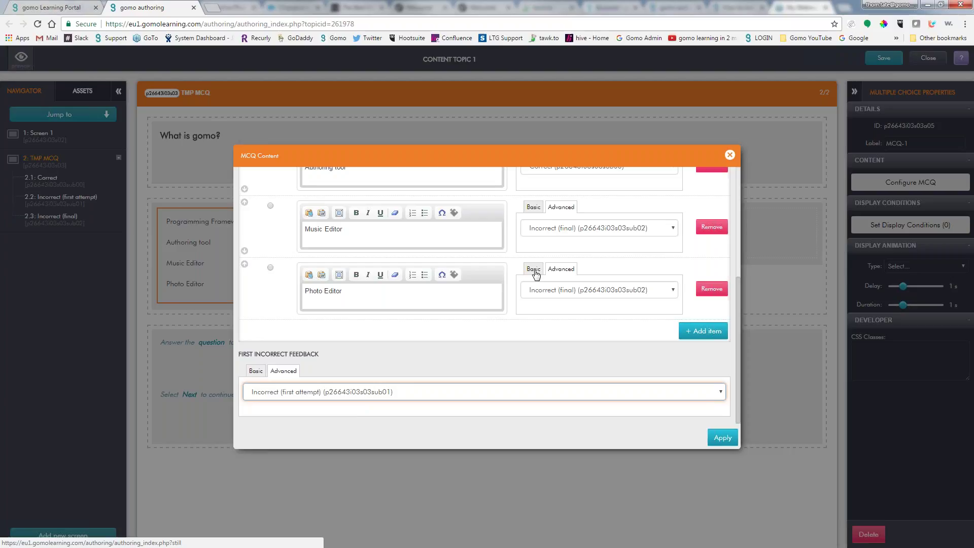
left_click(255, 371)
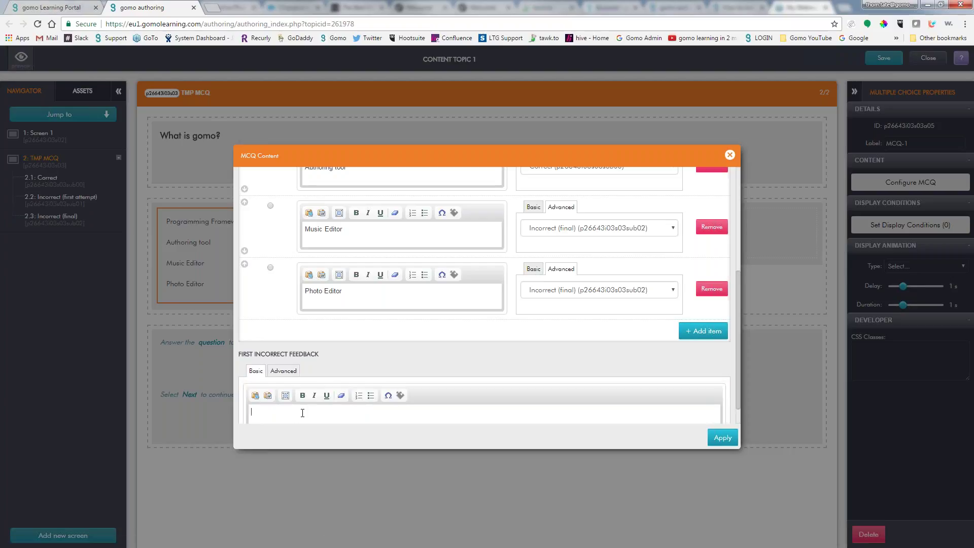
left_click(283, 371)
left_click(300, 396)
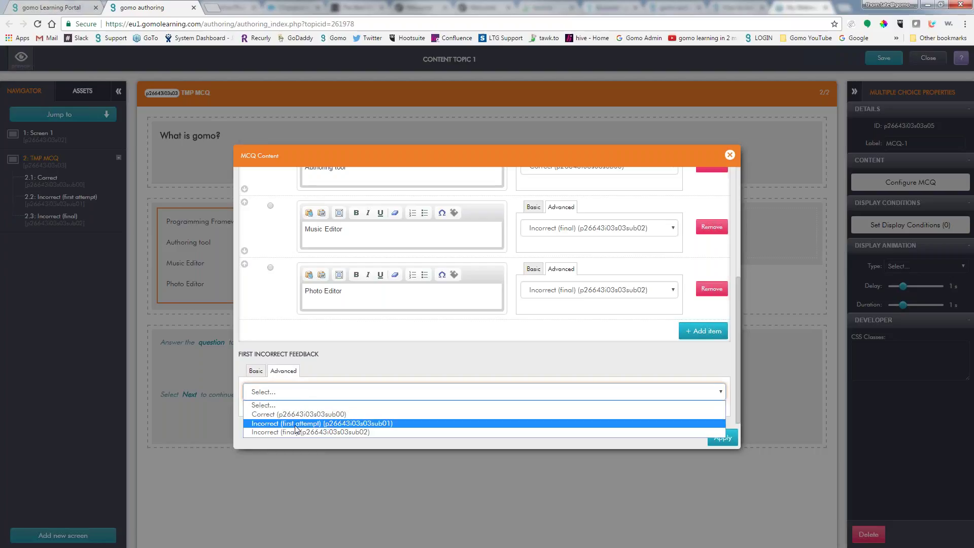
left_click(300, 424)
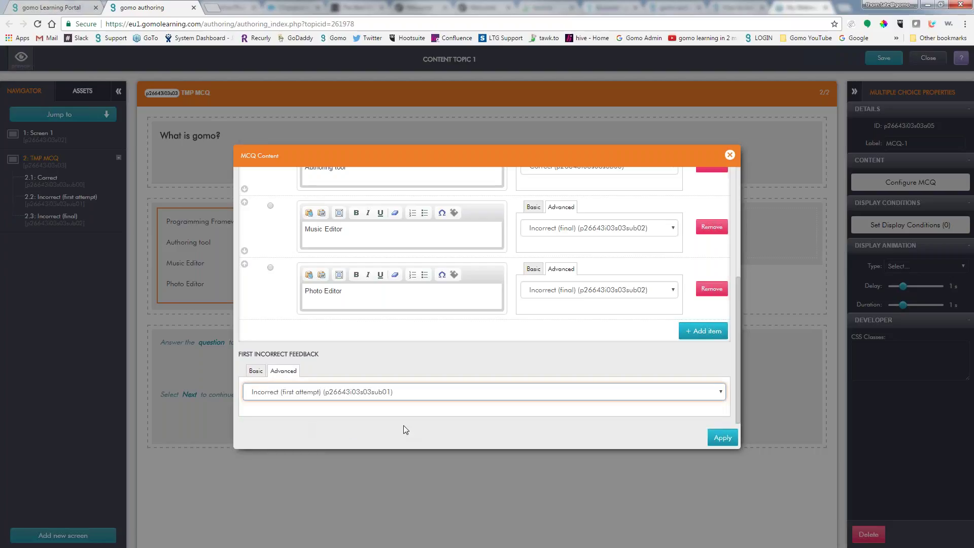
left_click(730, 437)
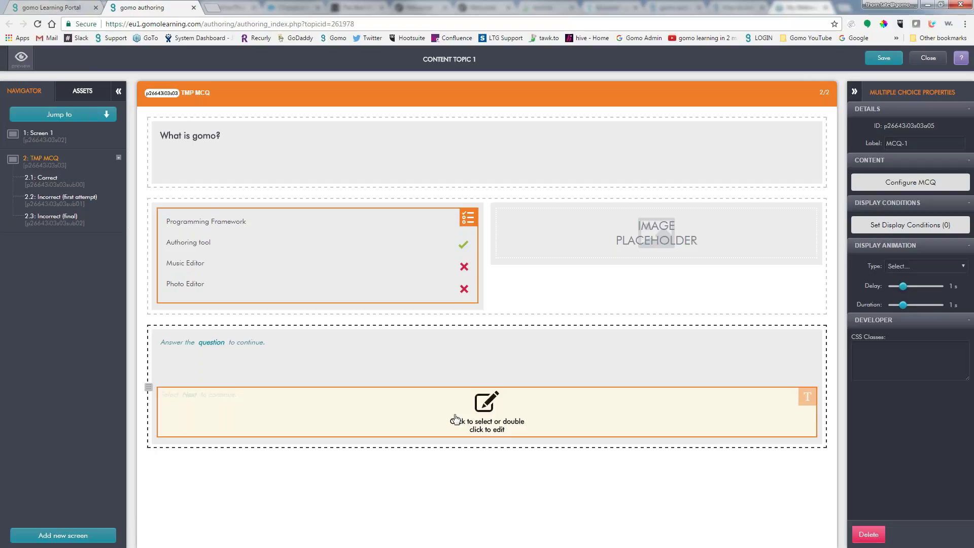
Edit the 2.1 Correct subpage's text, keeping its style as Body
left_click(49, 182)
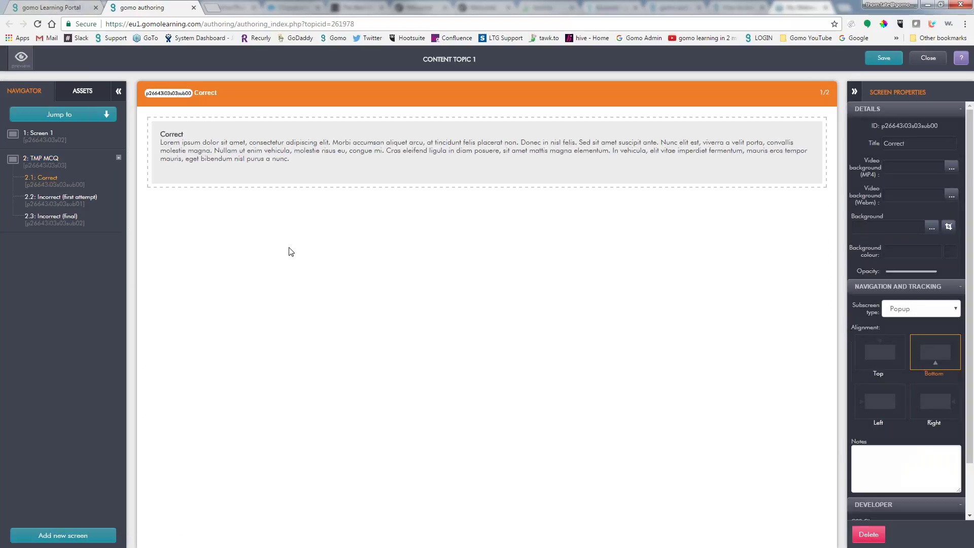
double_click(506, 163)
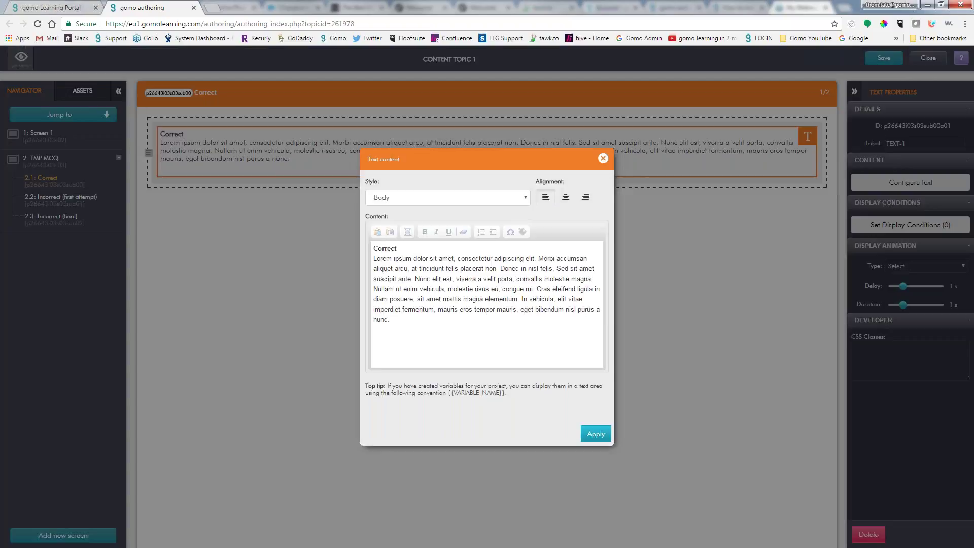
left_click(446, 198)
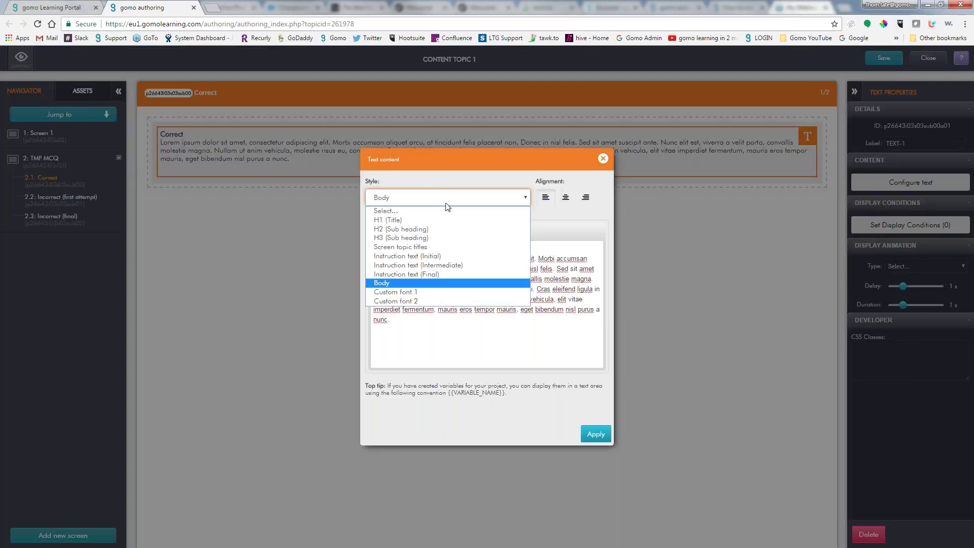
left_click(426, 264)
left_click(425, 198)
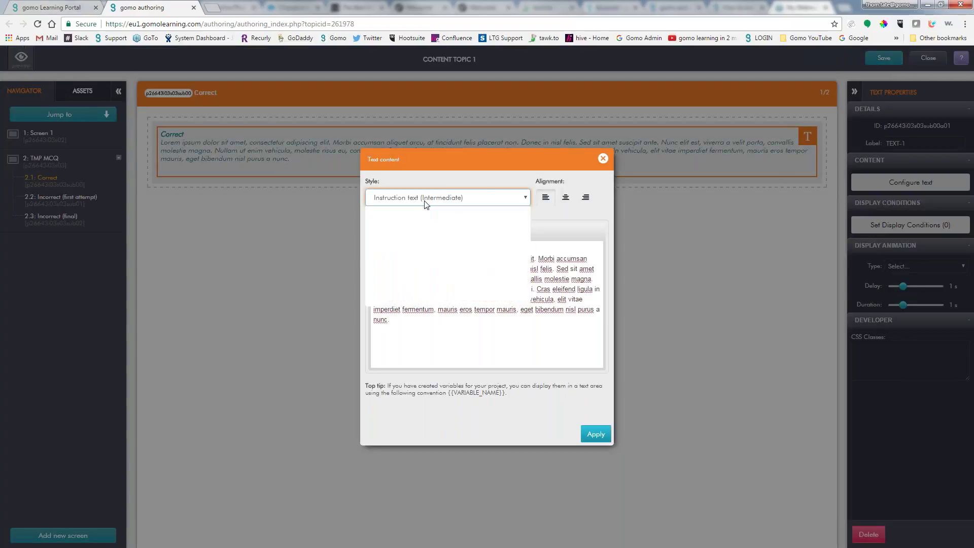
left_click(417, 230)
left_click(425, 200)
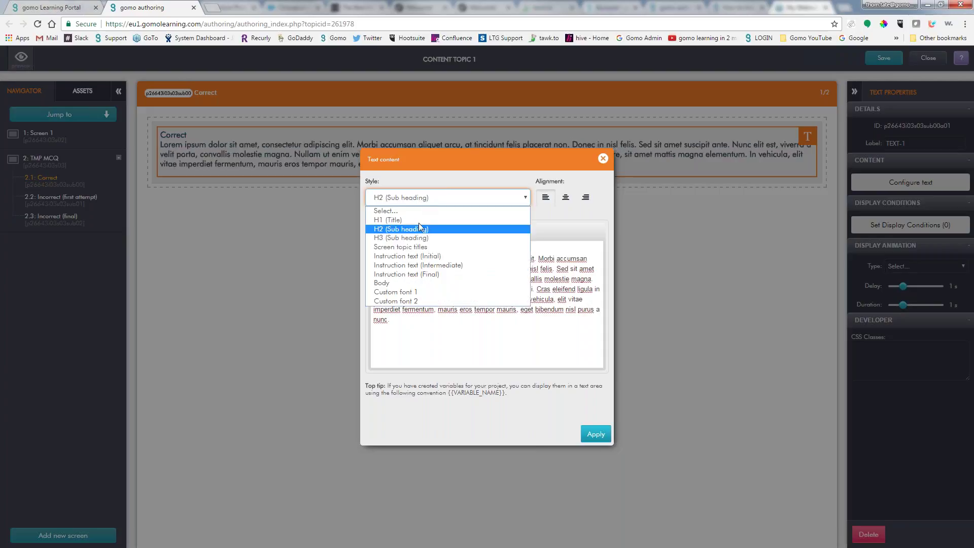
left_click(400, 282)
left_click(445, 199)
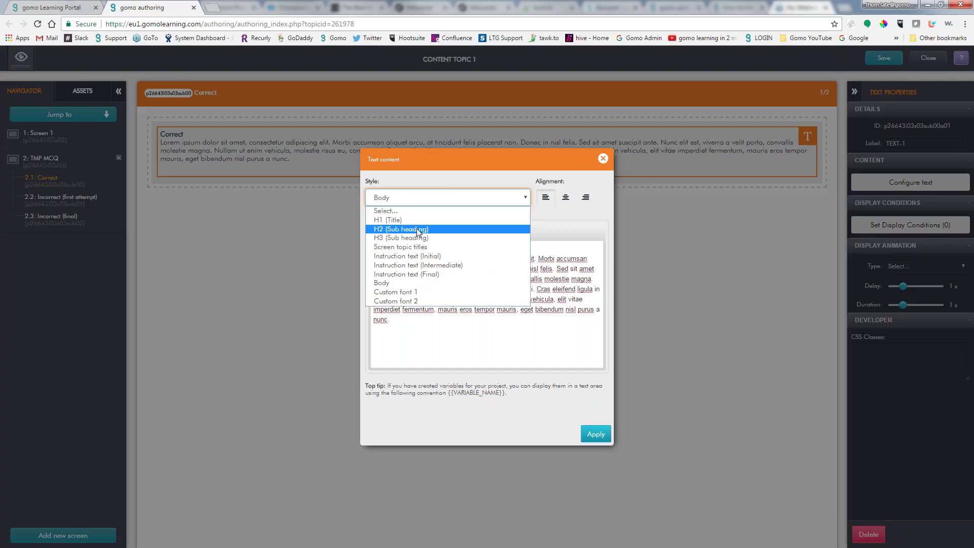
left_click(401, 283)
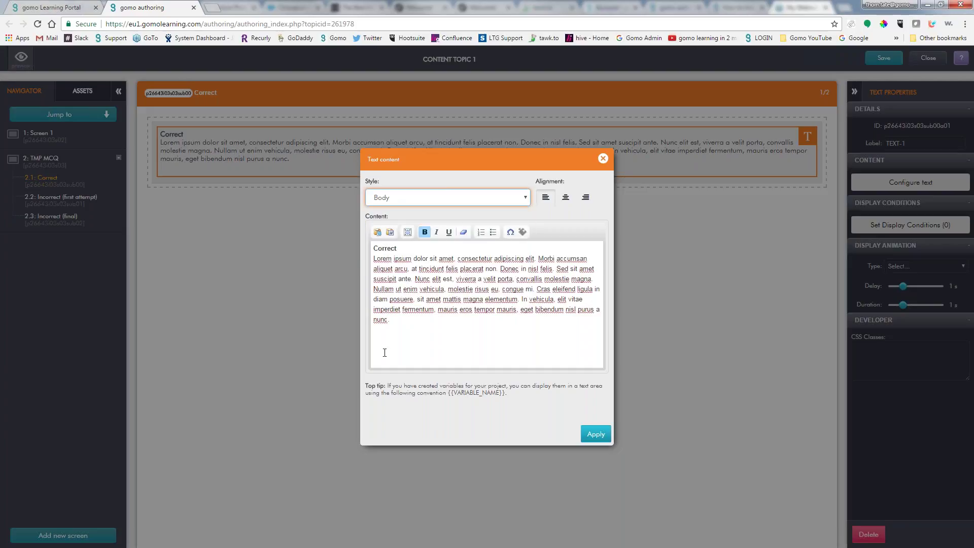
Delete the Lorem ipsum paragraph, leaving just 'Correct', and keep the subpage as a Popup
left_click(428, 329)
left_click_drag(391, 322, 373, 256)
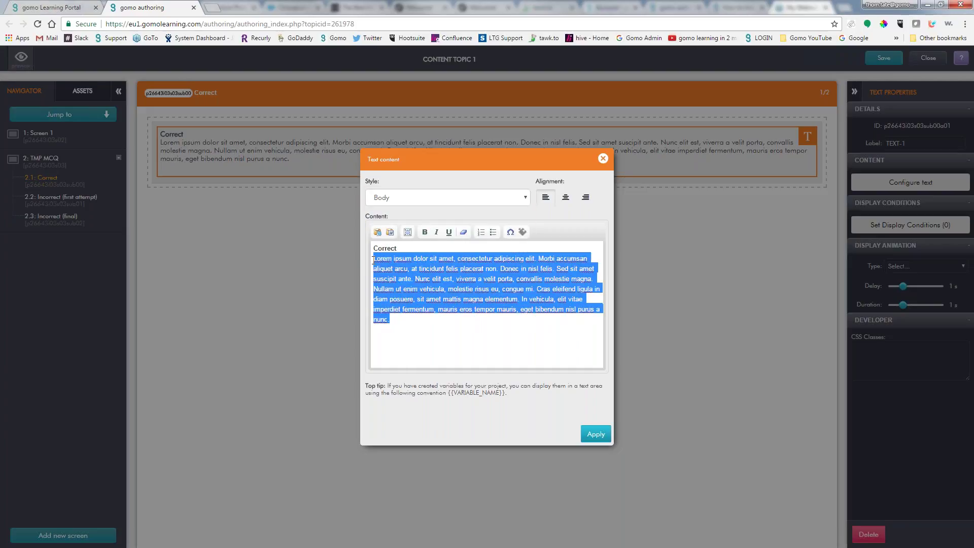
key("BackSpace")
left_click(595, 434)
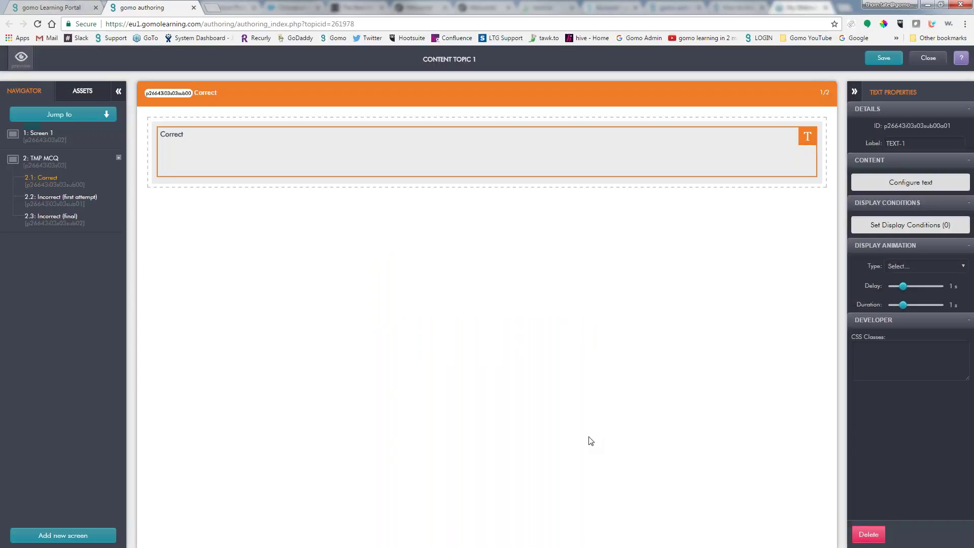
left_click(556, 326)
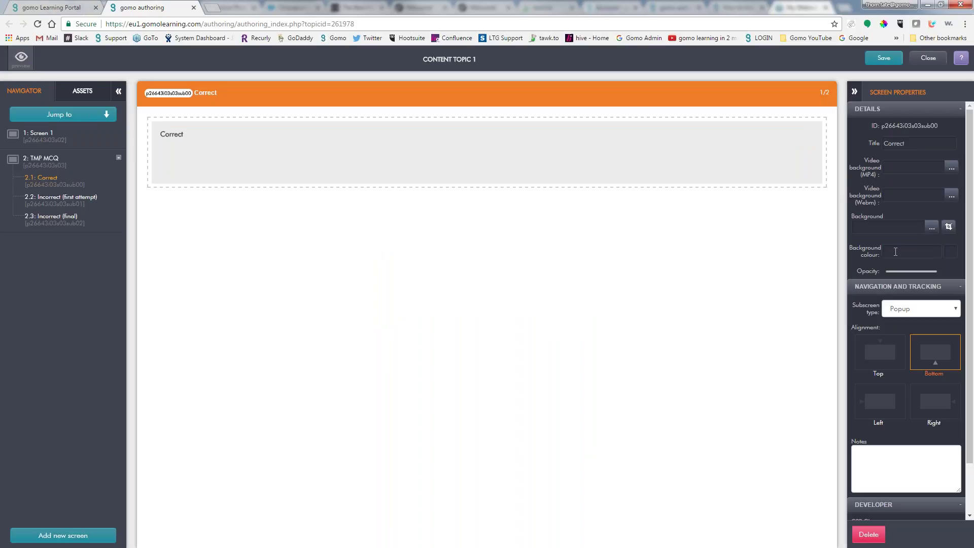
left_click(939, 309)
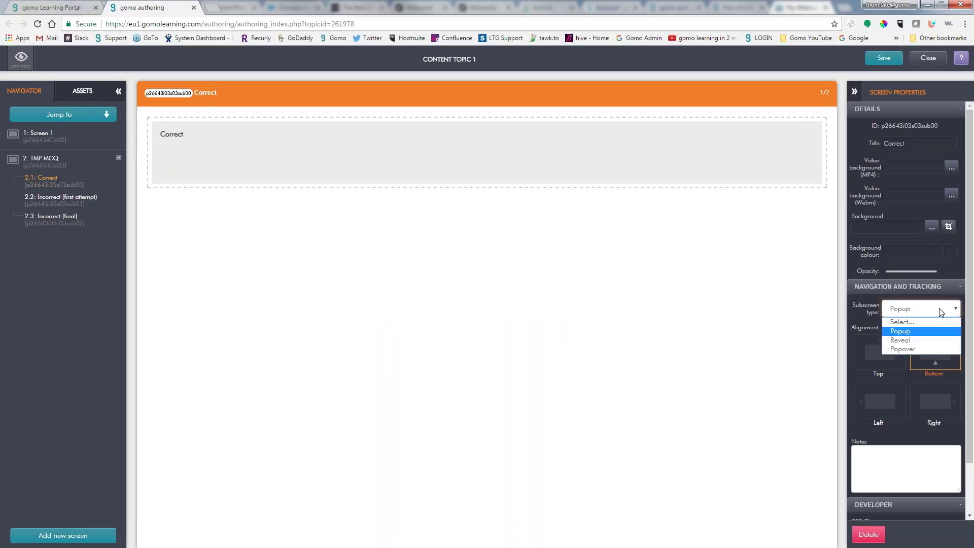
left_click(916, 328)
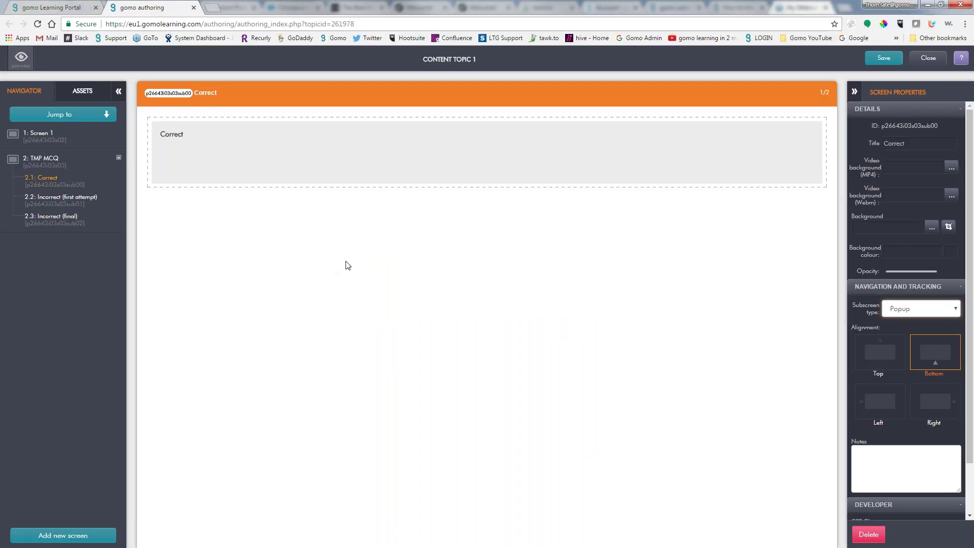
Change the Incorrect (first attempt) subpage text to 'Incorrect Try again'
left_click(89, 210)
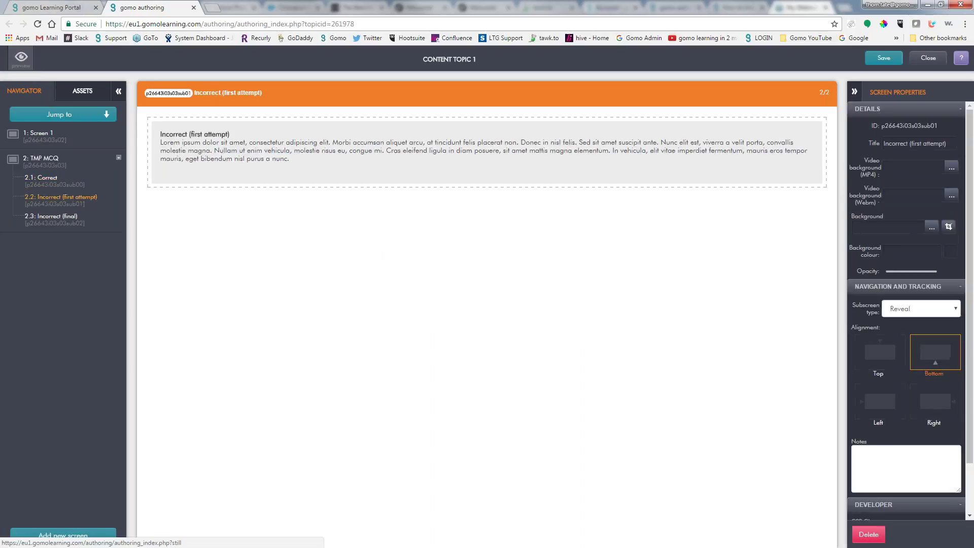
left_click(316, 160)
double_click(317, 160)
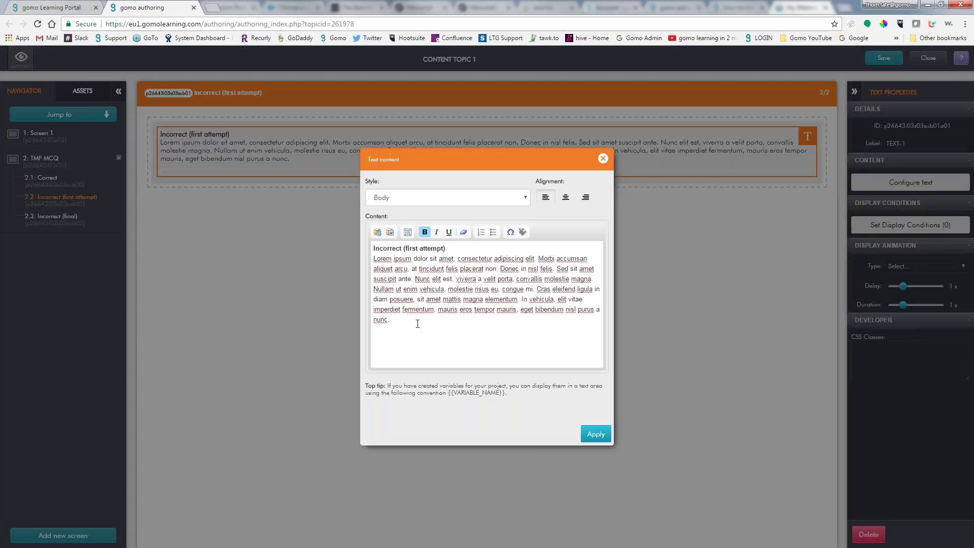
triple_click(482, 289)
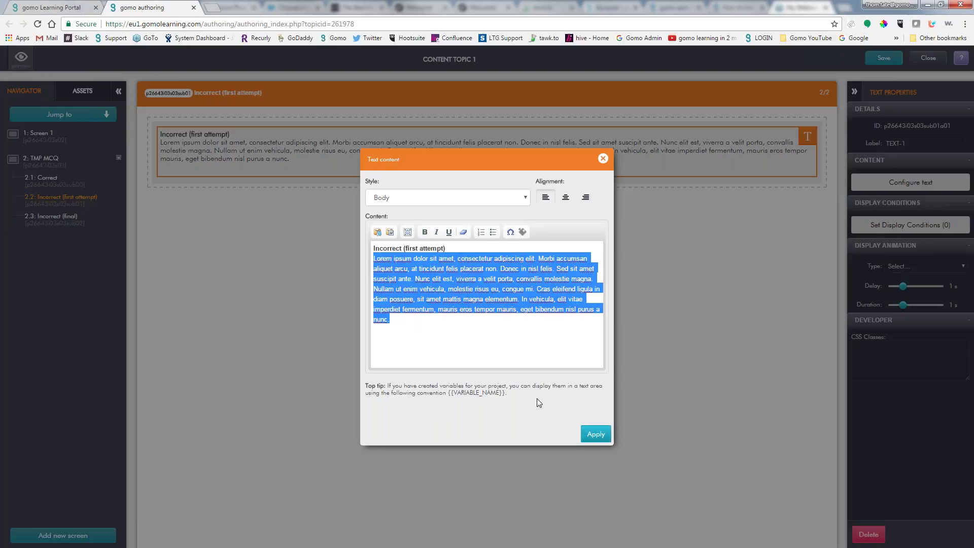
key("Delete")
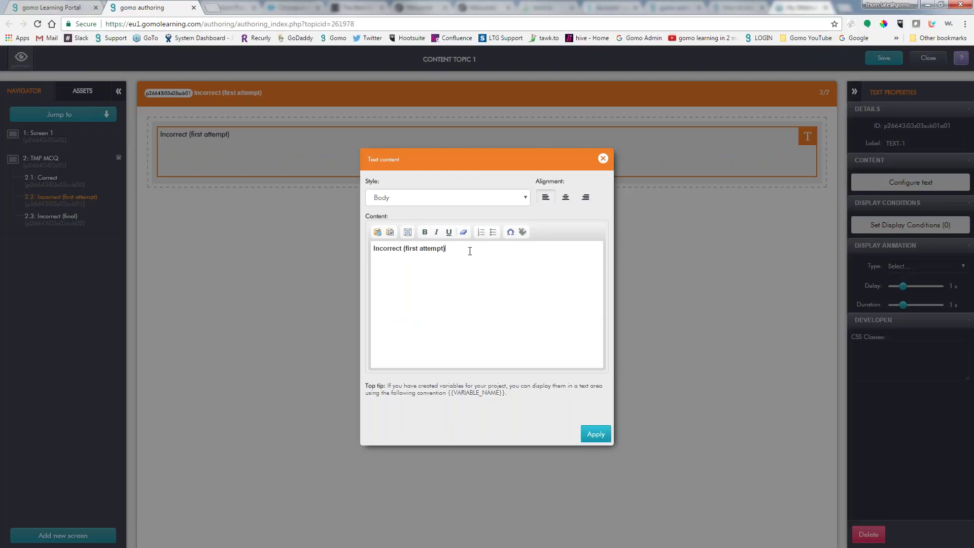
left_click_drag(446, 248, 407, 246)
key("Delete")
type("Try again")
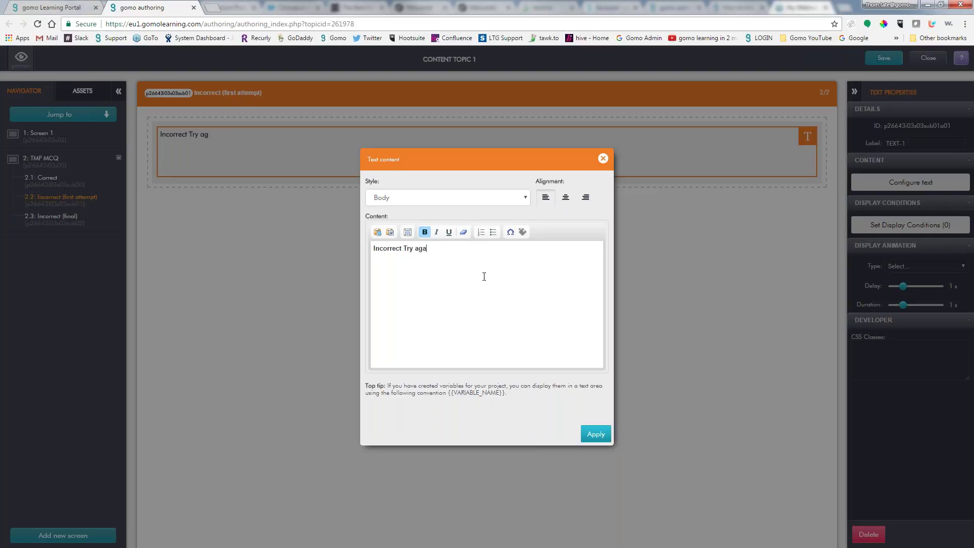
left_click(594, 434)
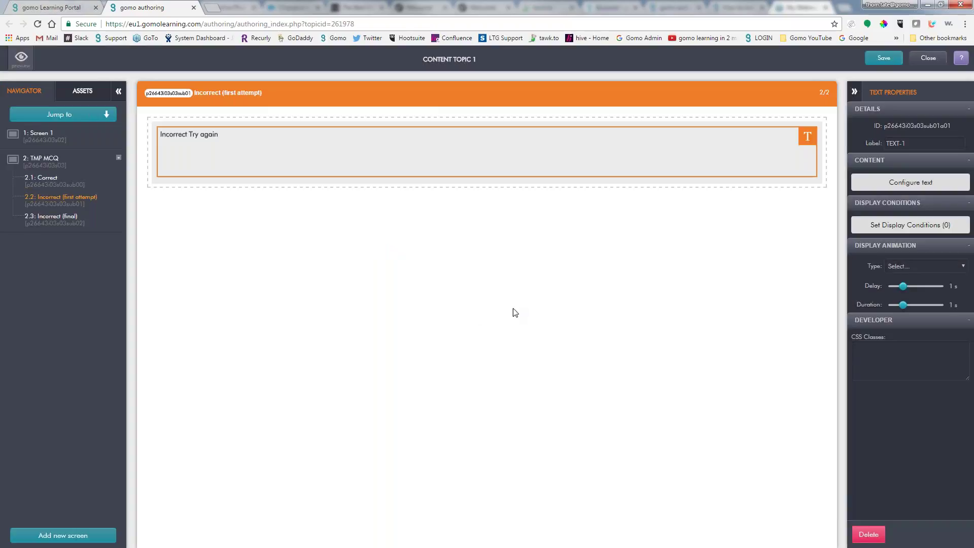
Change the Incorrect (final) subpage text to 'Incorrect you're wrong'
left_click(49, 228)
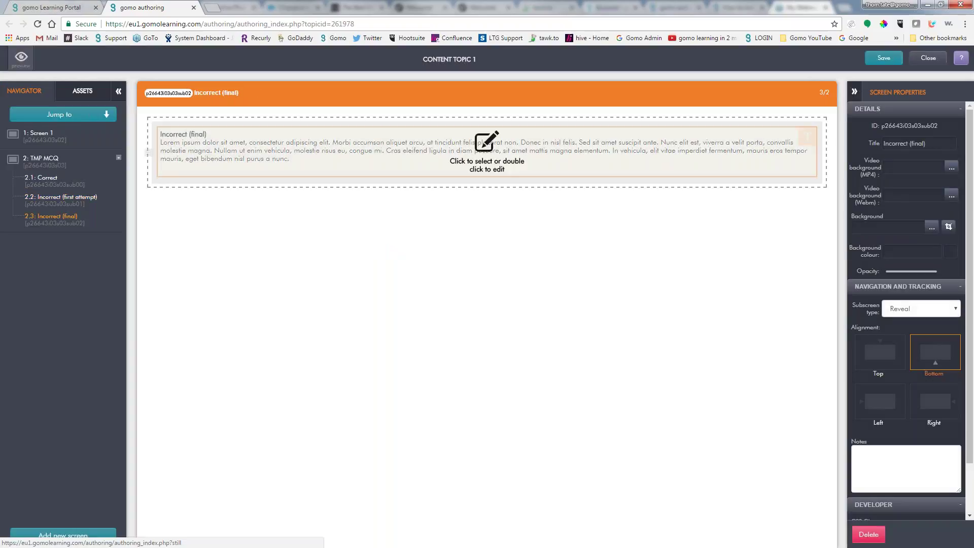
double_click(320, 157)
left_click_drag(390, 321, 406, 249)
key("BackSpace")
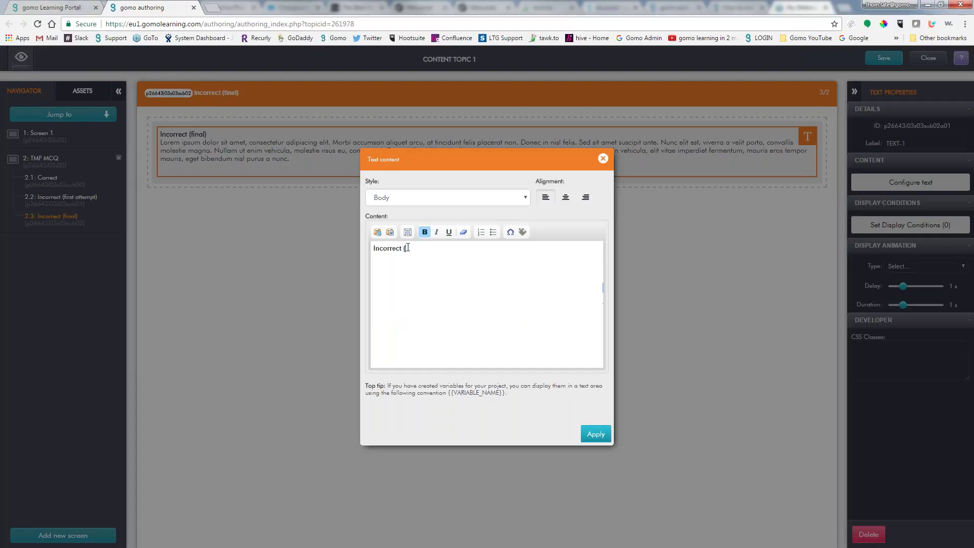
type("your'e ")
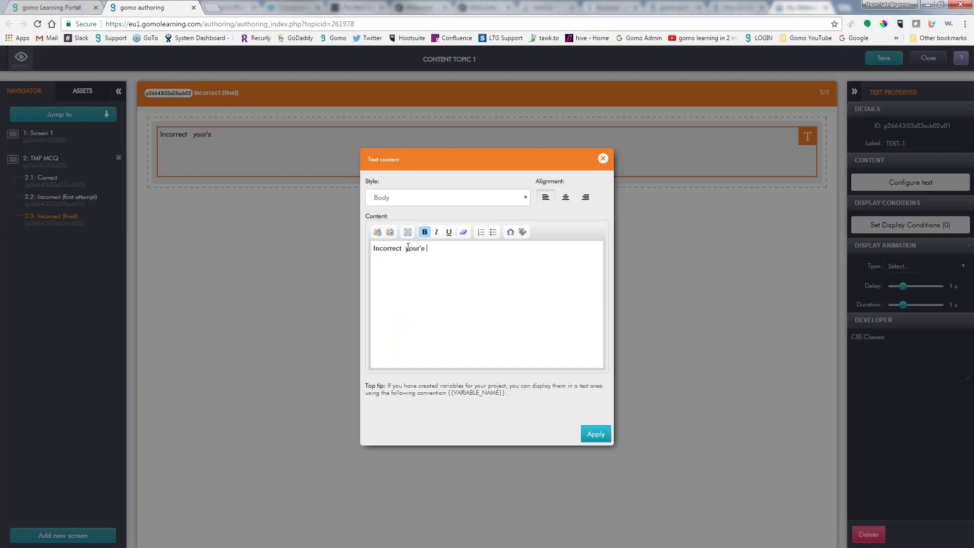
type("wro")
key("BackSpace")
key("BackSpace")
key("BackSpace")
type("'re wrong")
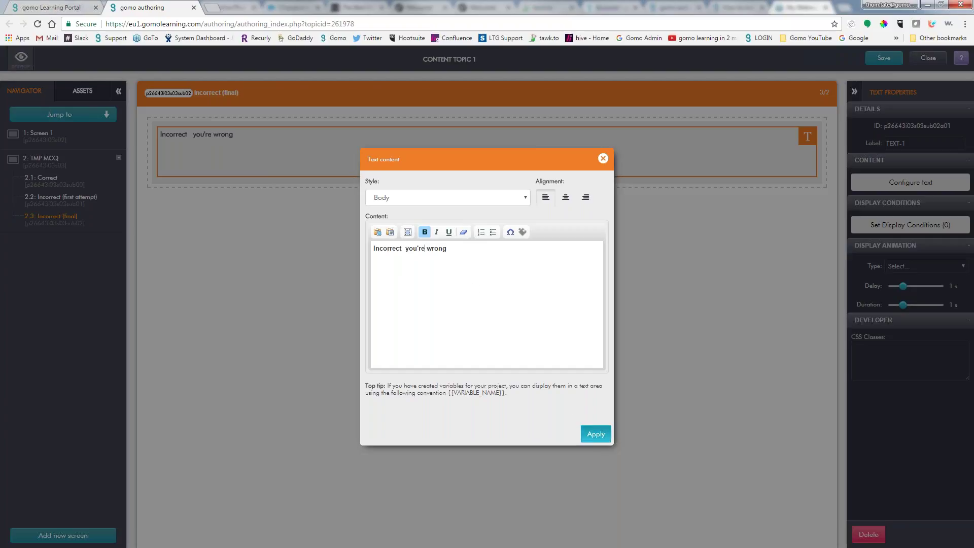
left_click(597, 436)
left_click(426, 337)
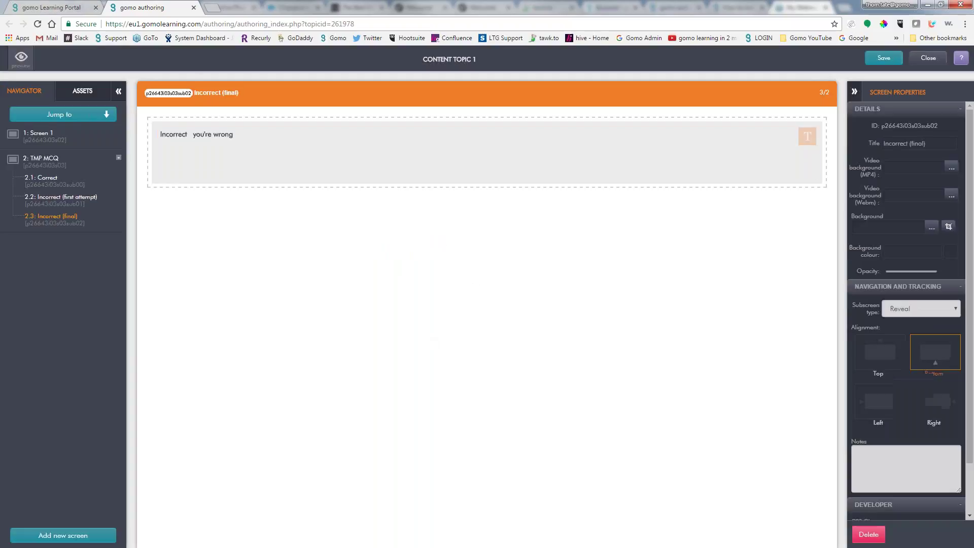
Delete the image placeholder from the TMP MCQ question screen
left_click(48, 158)
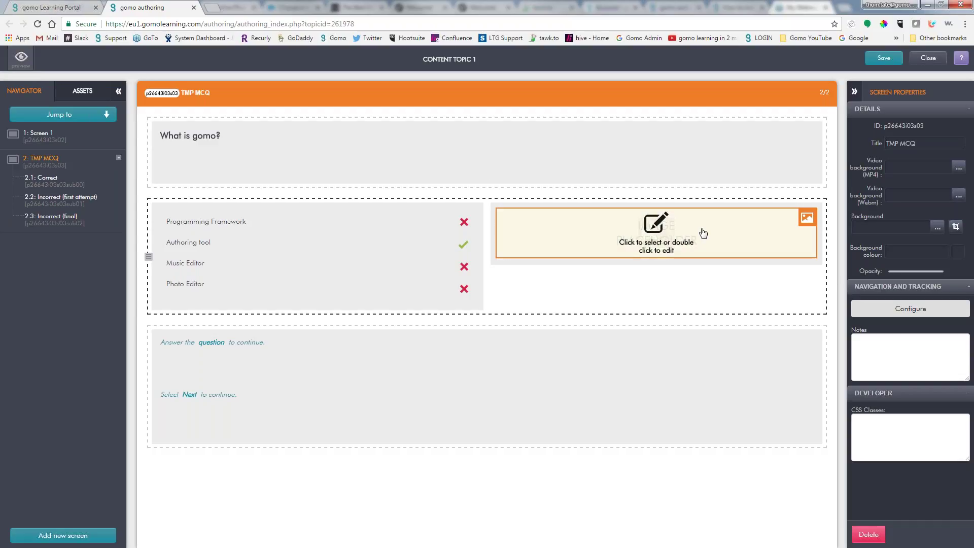
left_click(703, 233)
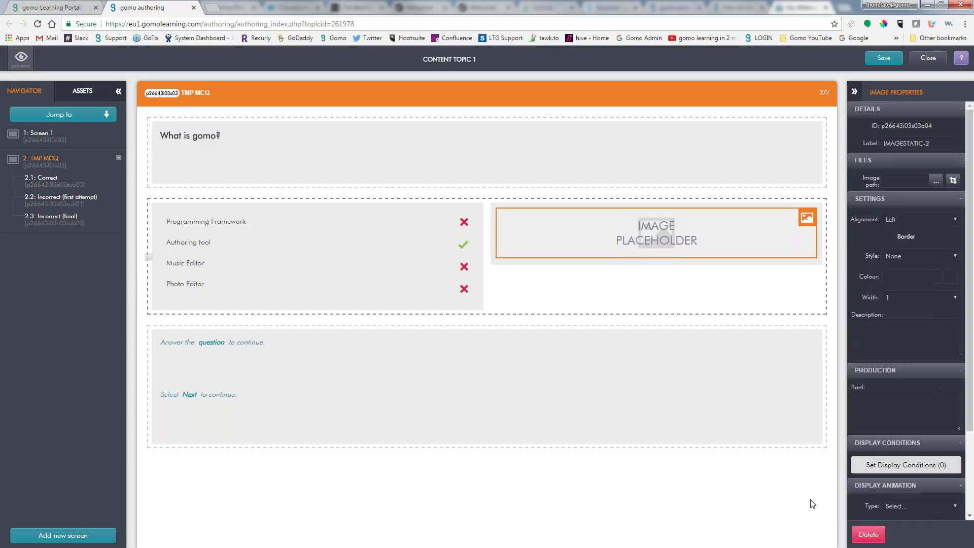
left_click(869, 534)
left_click(521, 312)
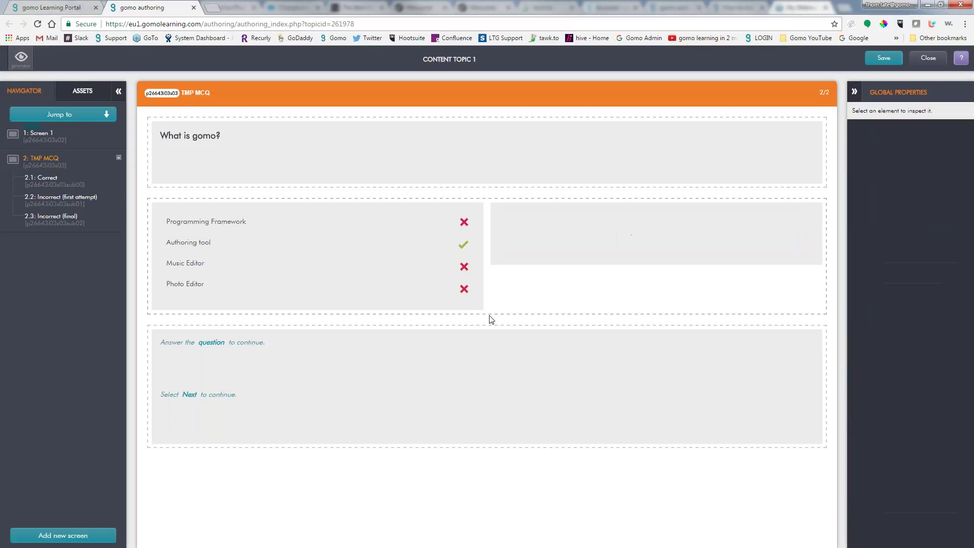
Add a Video Player with New-York-Jam.mp4 beside the answers and save the course
left_click(83, 93)
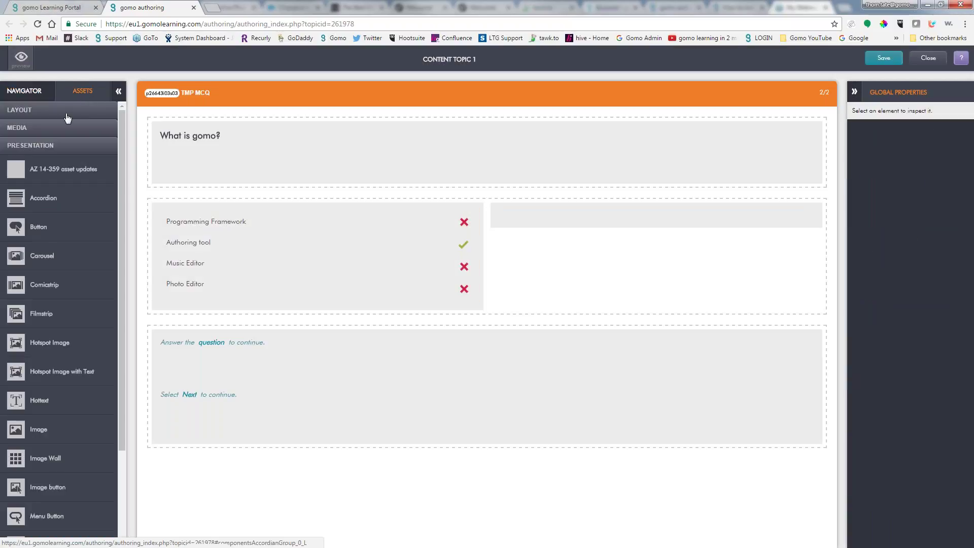
left_click(37, 129)
left_click_drag(37, 213, 591, 235)
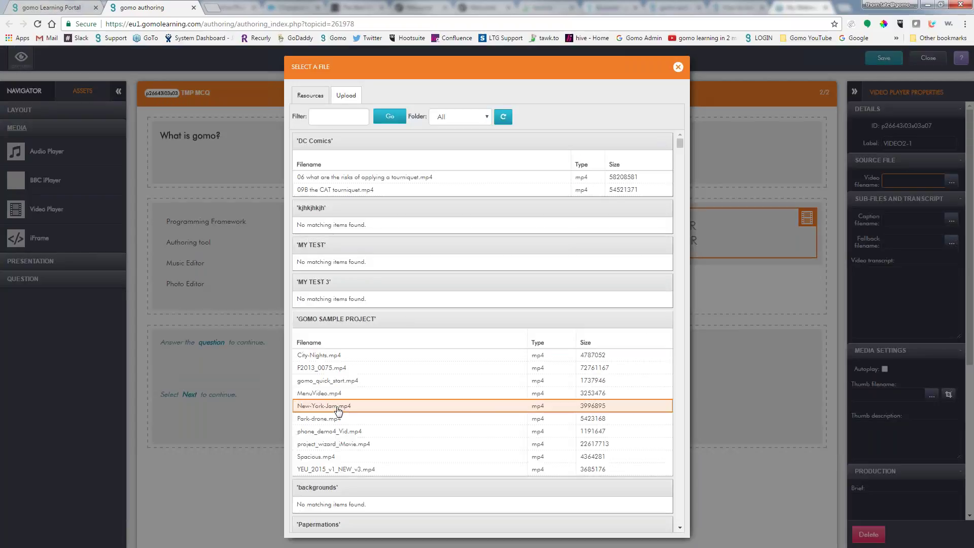
left_click(337, 406)
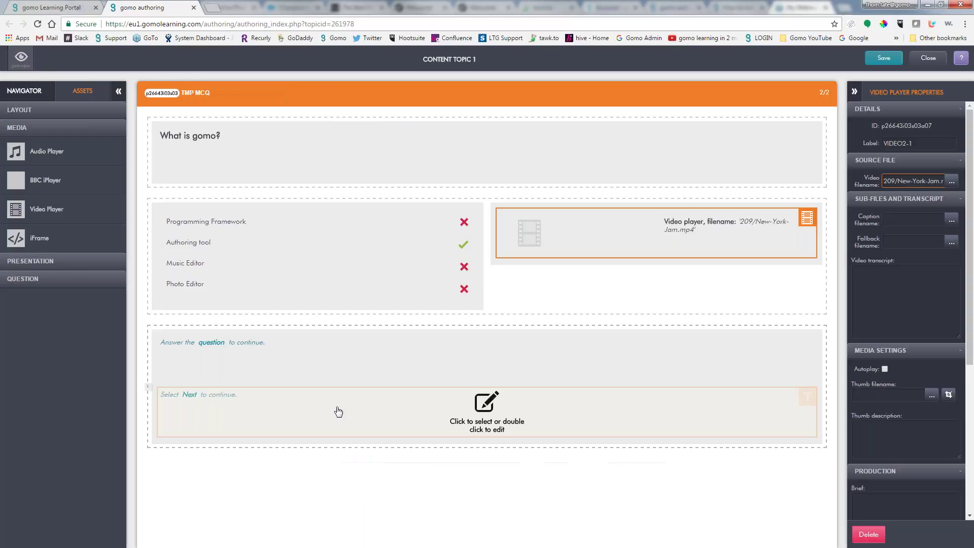
left_click(884, 59)
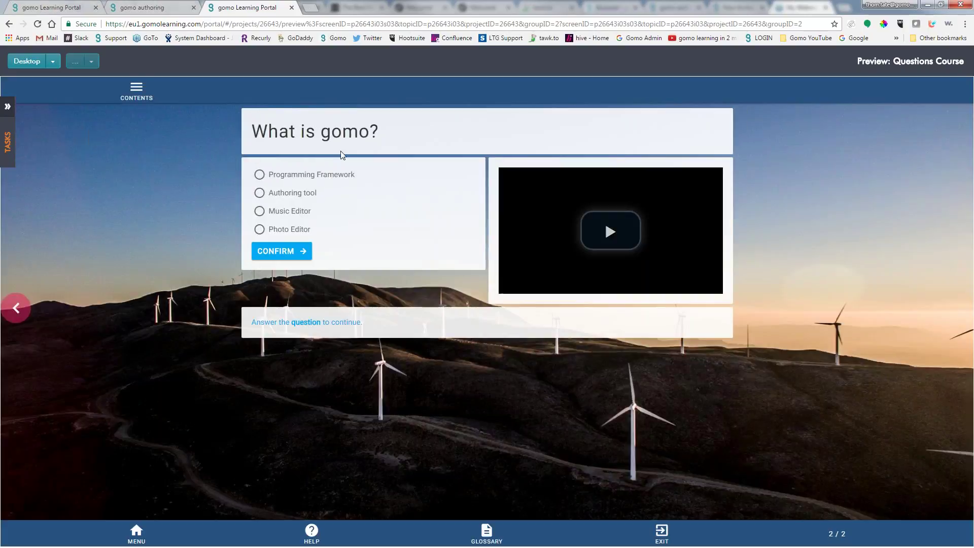
Switch the preview to Tablet, then to Smartphone
left_click(53, 61)
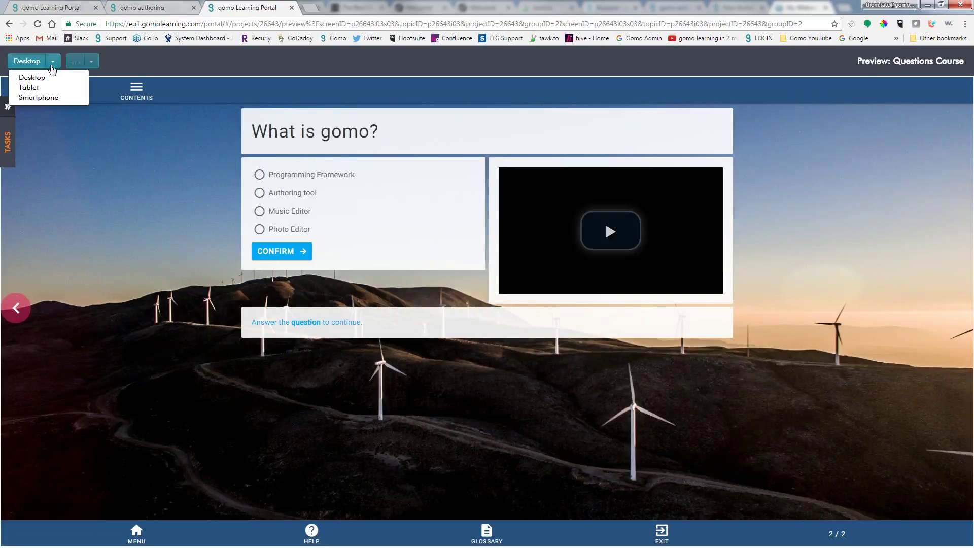
left_click(48, 89)
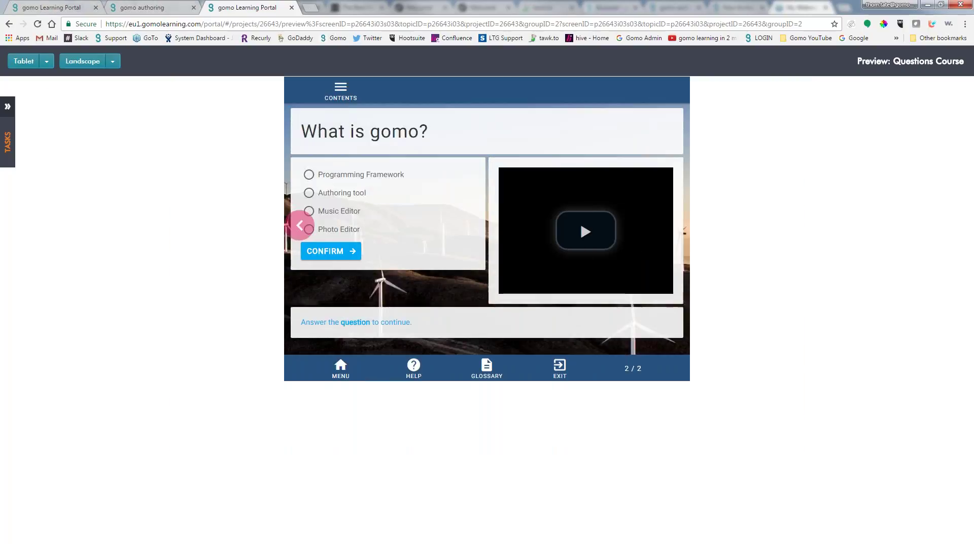
left_click(46, 61)
left_click(40, 97)
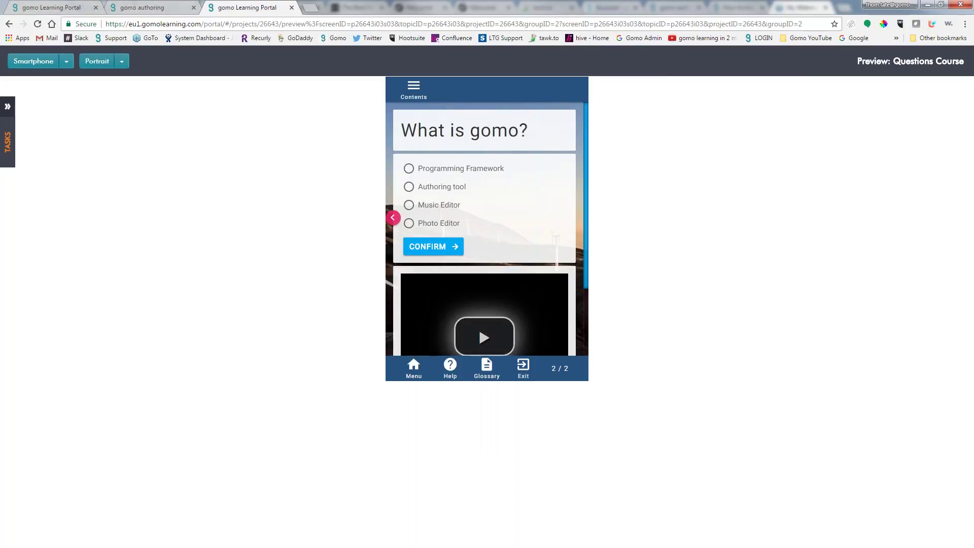
Answer Photo Editor to see 'Incorrect Try again', then Authoring tool to see Correct
left_click(409, 223)
left_click(444, 246)
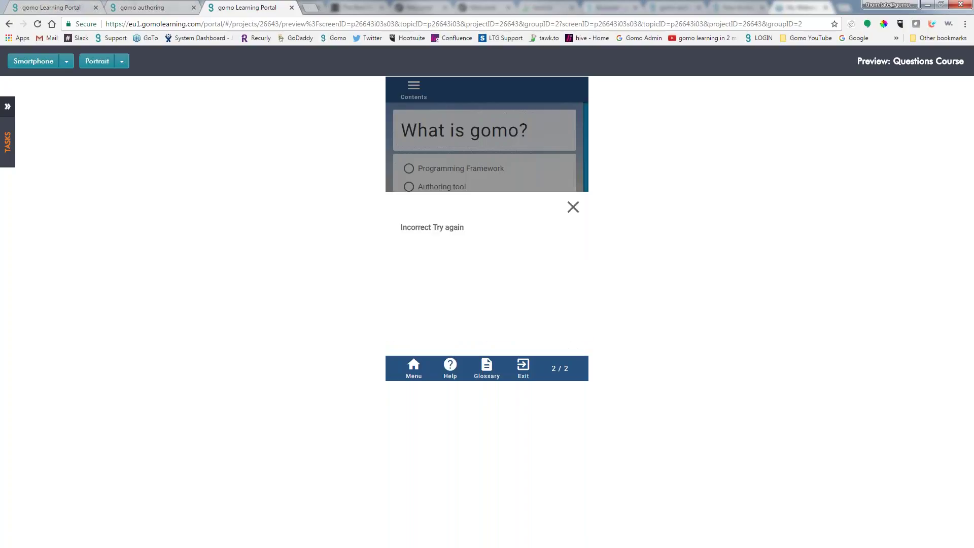
left_click(573, 167)
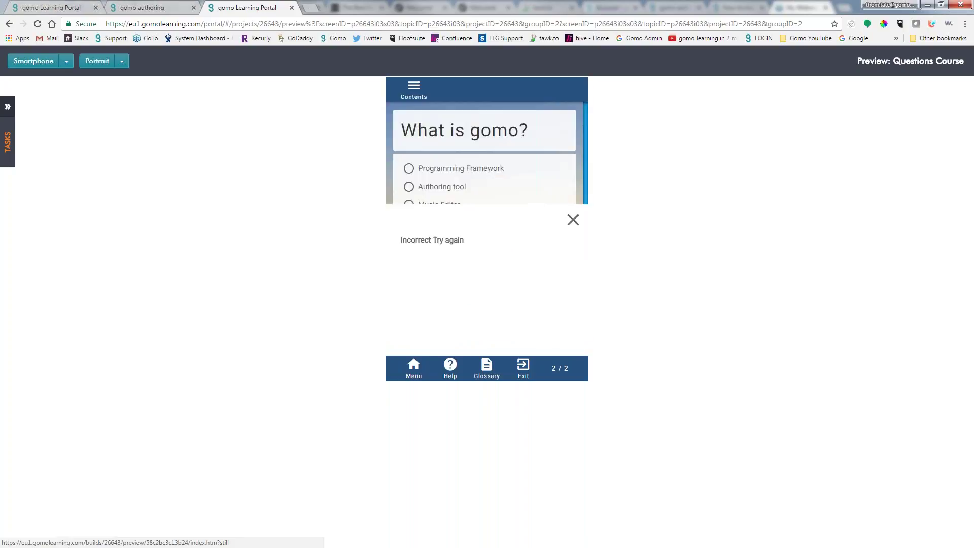
left_click(428, 250)
left_click(409, 187)
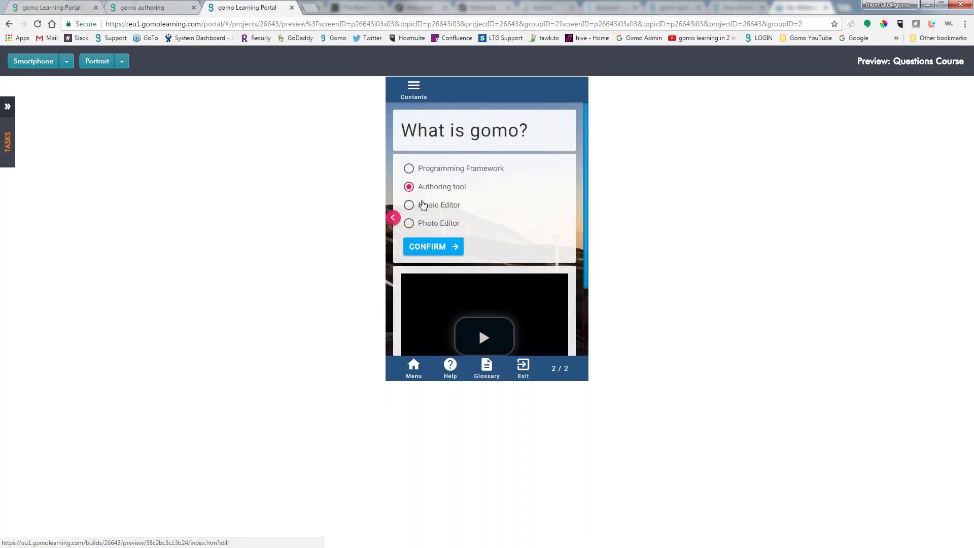
left_click(429, 247)
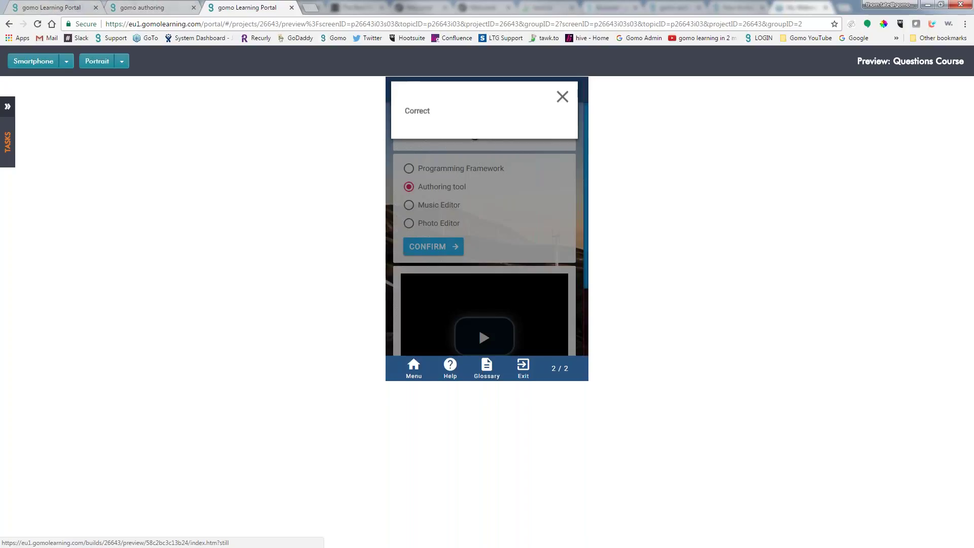
left_click(561, 96)
Switch the preview back to Desktop
left_click(67, 61)
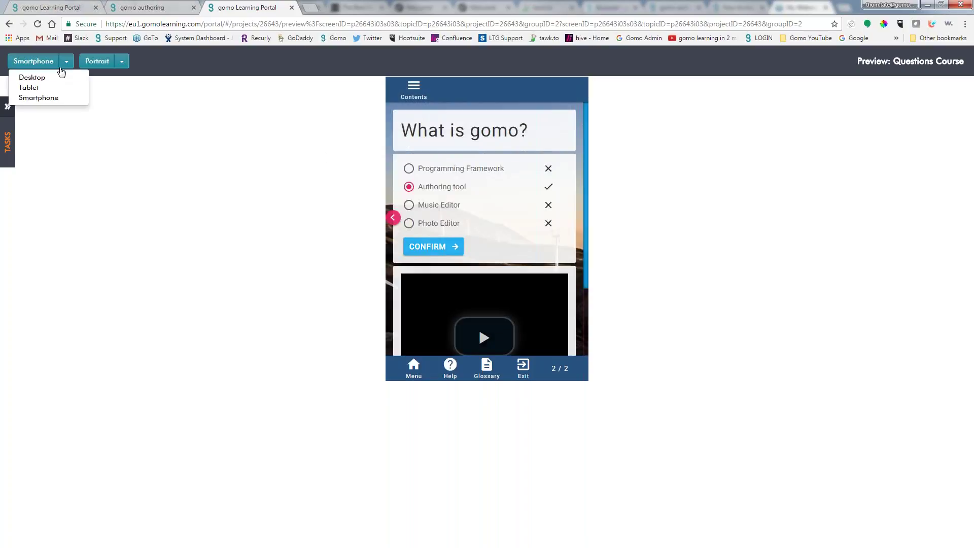
left_click(37, 99)
left_click(67, 61)
left_click(31, 78)
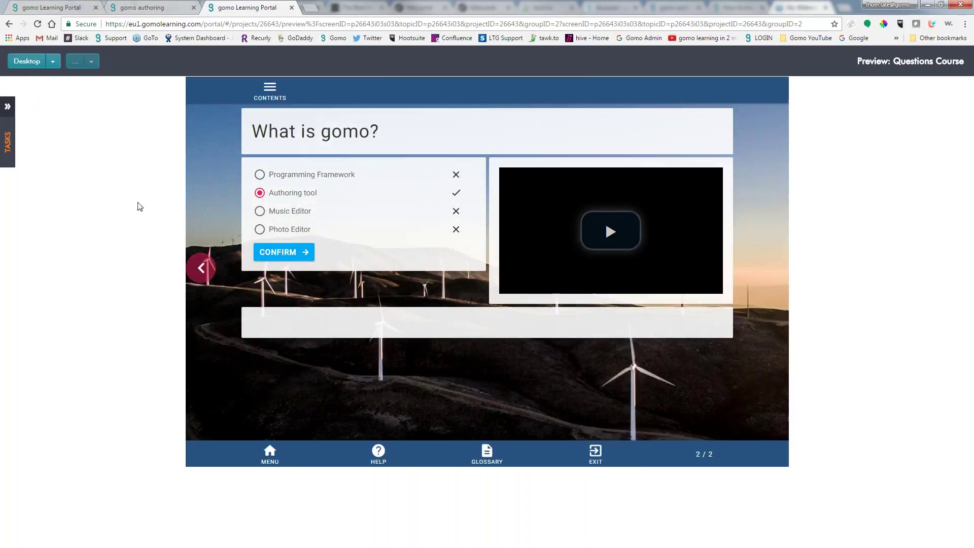